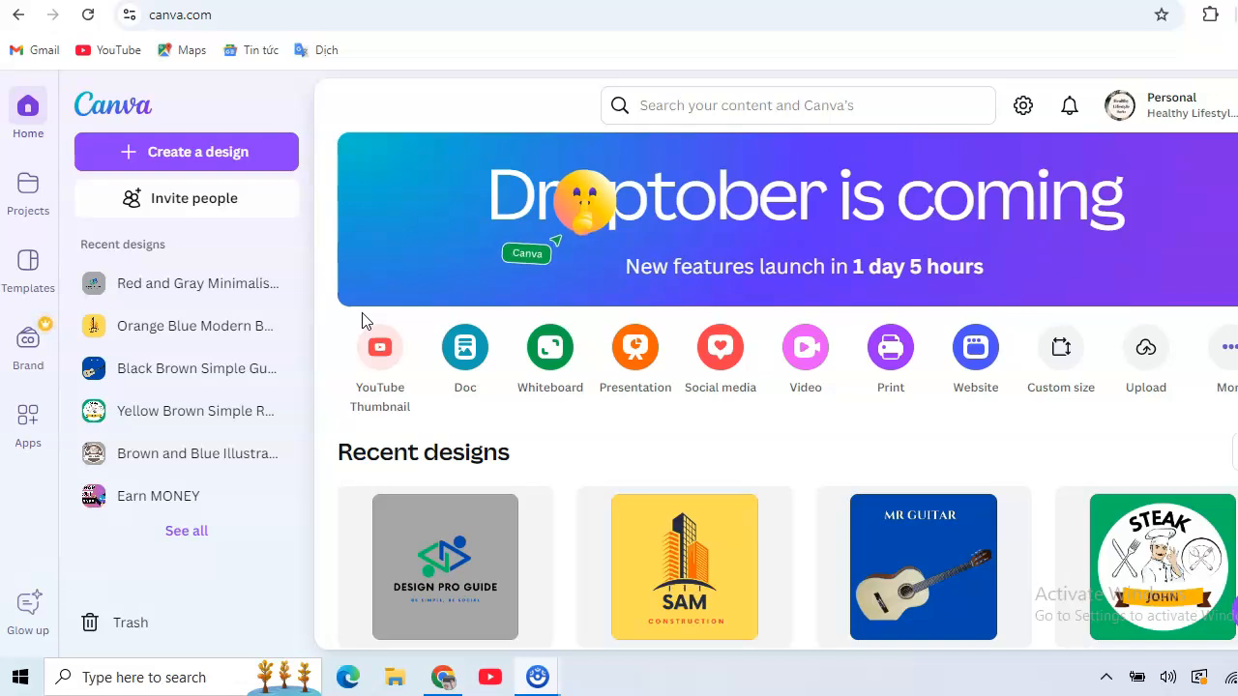
# Search the template library for 'logo for clothing brand' designs.
pyautogui.click(345, 329)
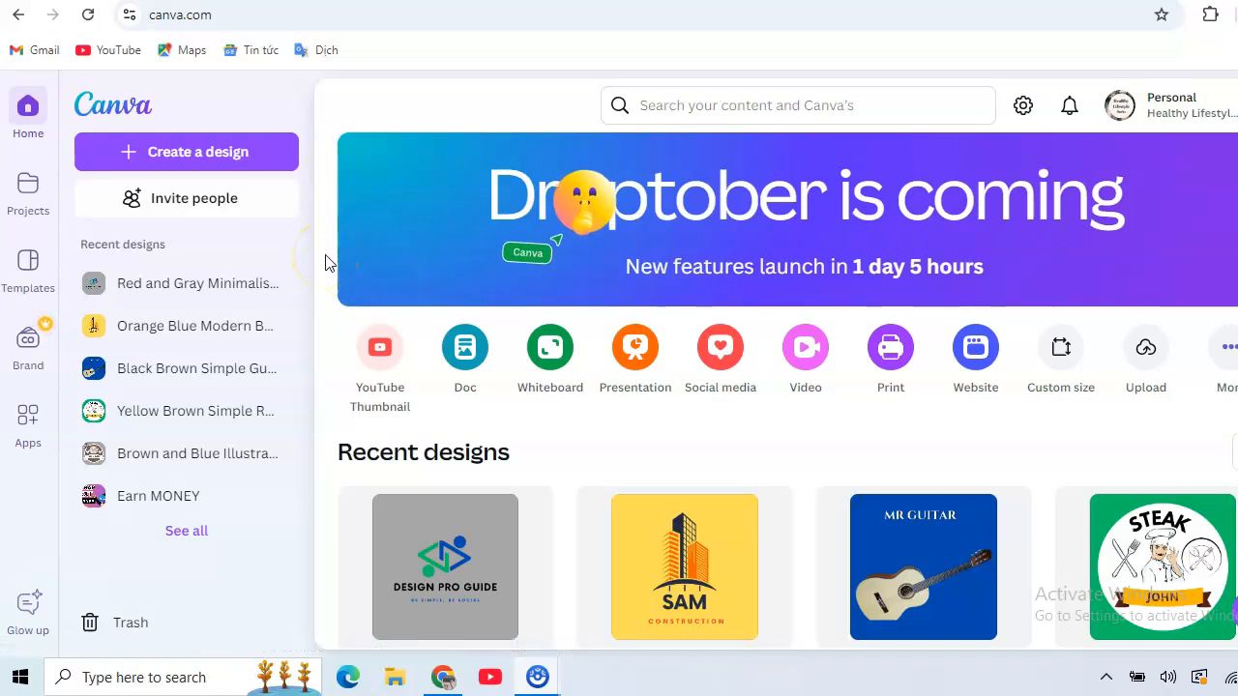
pyautogui.click(27, 272)
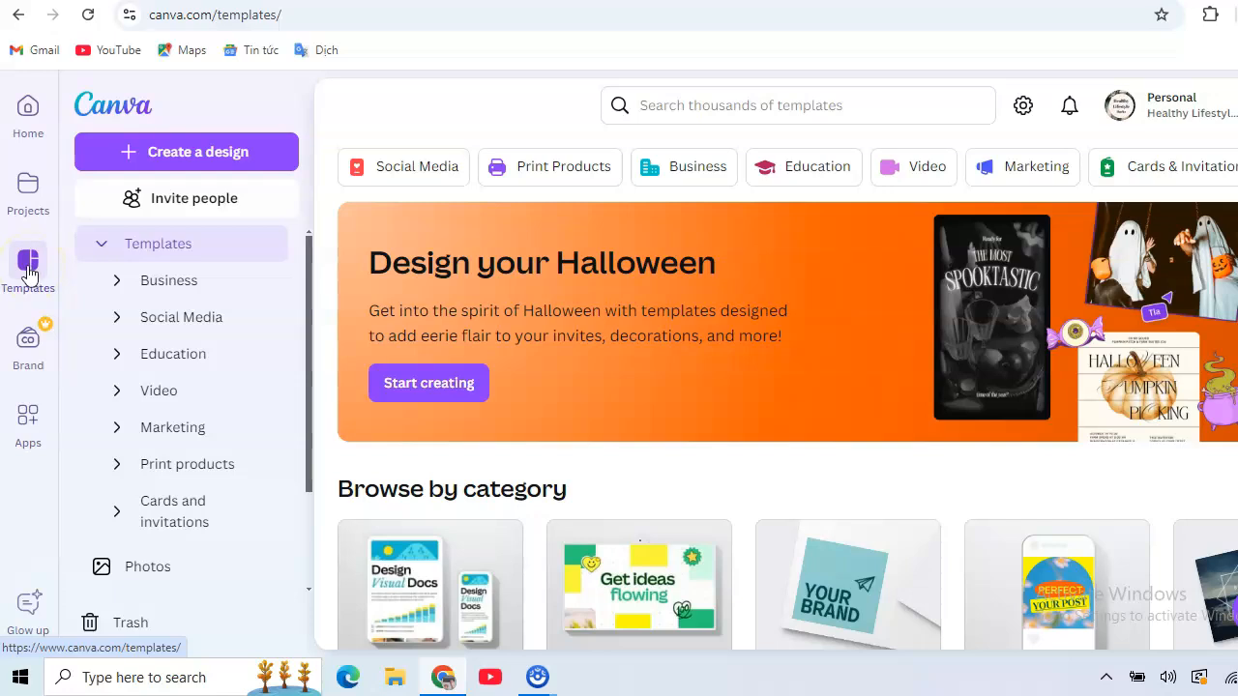
pyautogui.click(696, 115)
pyautogui.write('logo for')
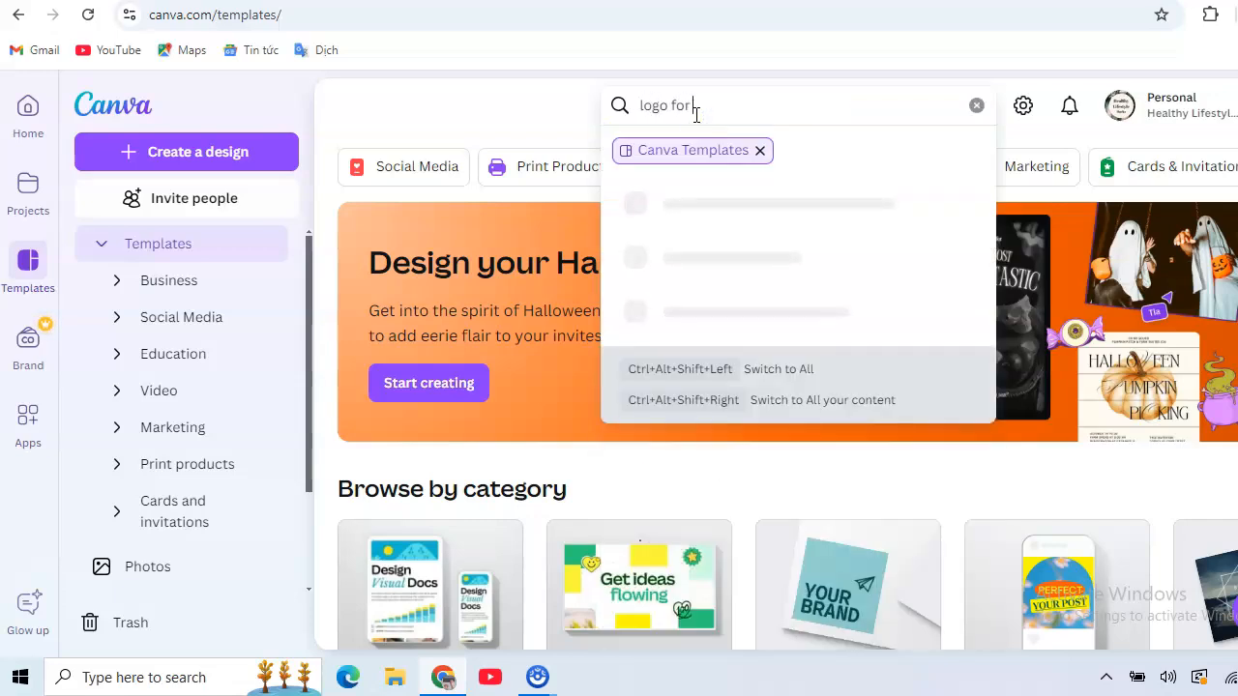
pyautogui.write(' clothing brand')
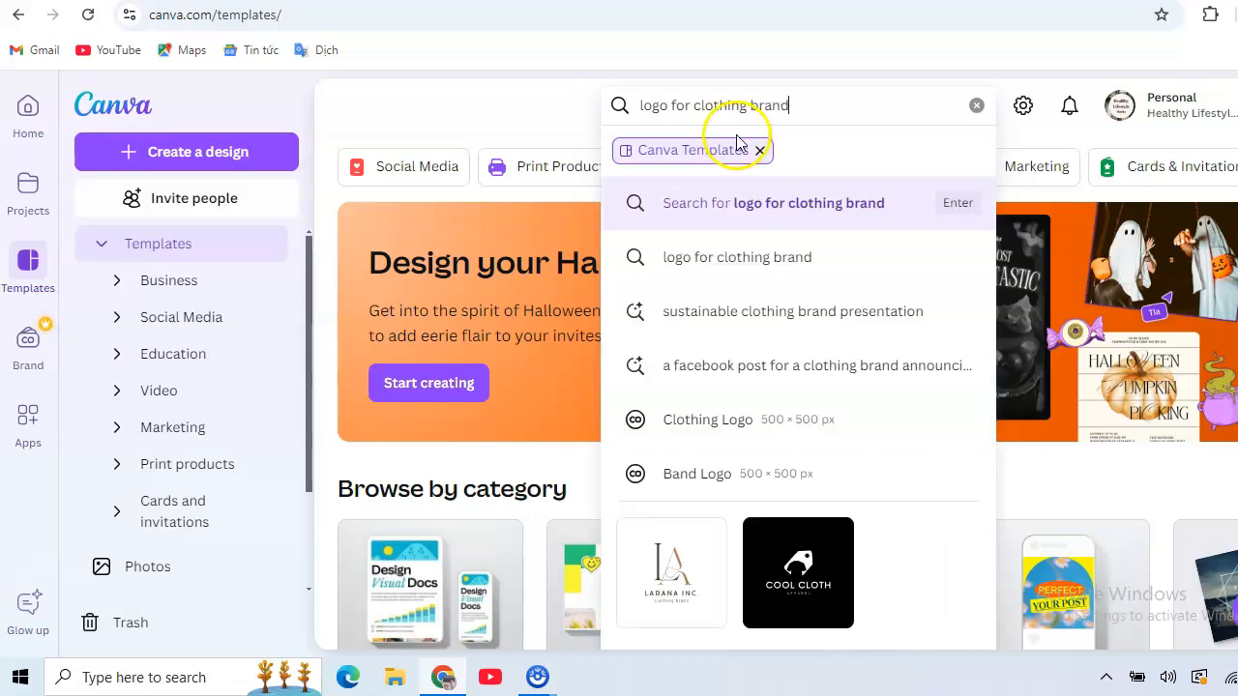
pyautogui.click(771, 215)
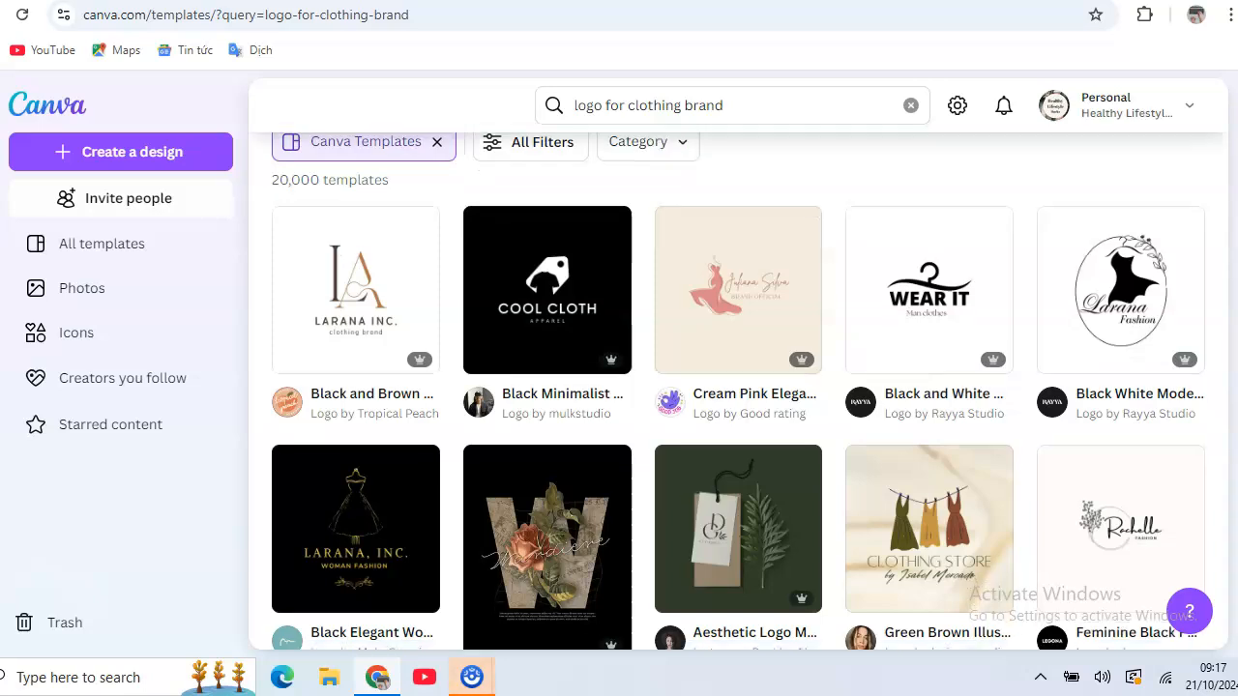
# Scroll the logo results down to the Nude Aesthetic Fashion Instagram Post template.
pyautogui.scroll(-2, 735, 387)
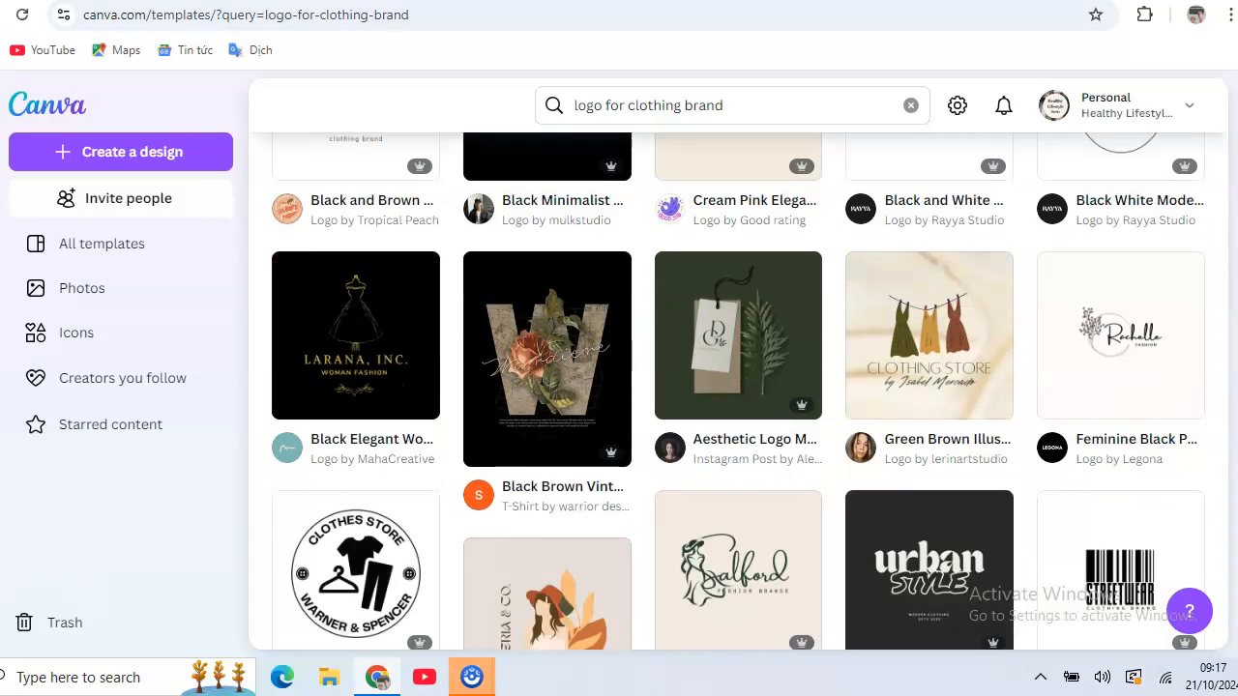
pyautogui.scroll(-1, 738, 415)
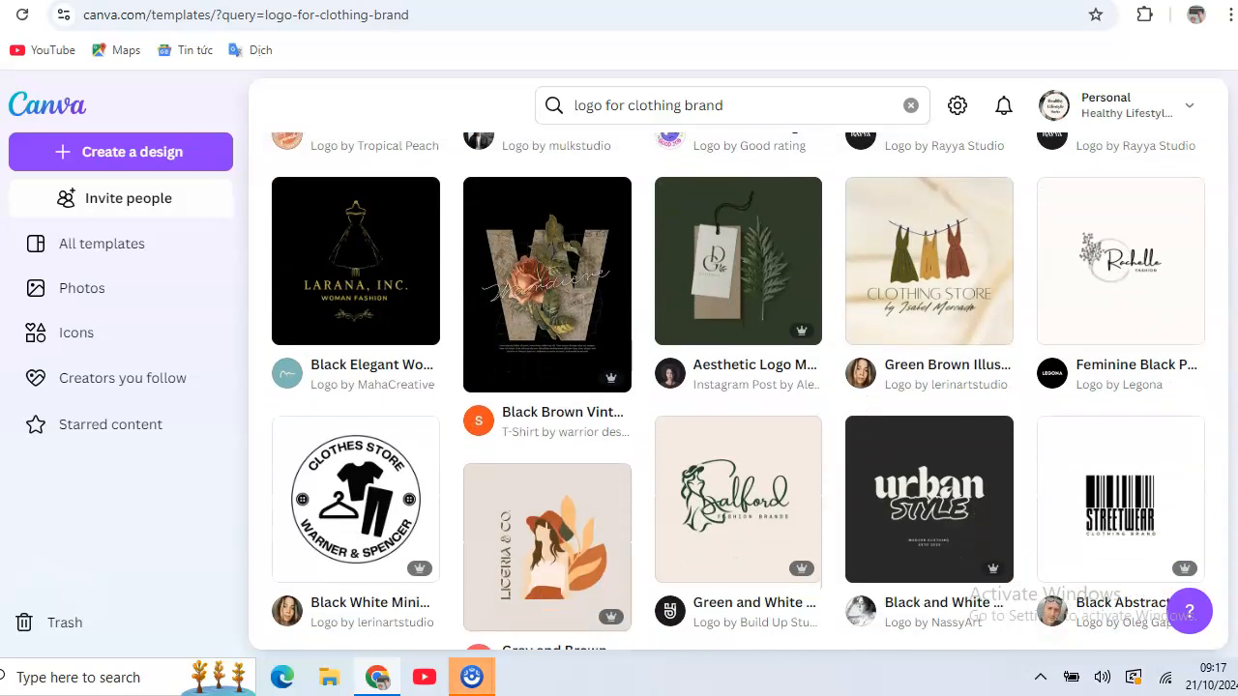
pyautogui.scroll(-1, 738, 414)
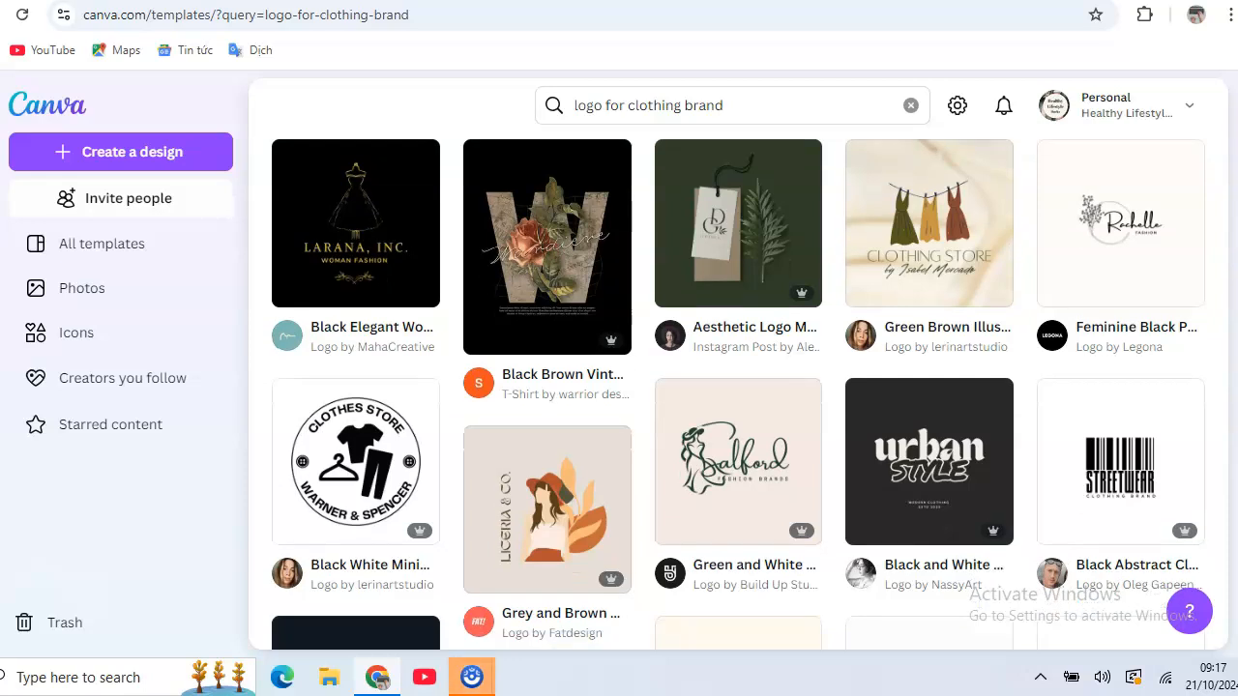
pyautogui.scroll(3, 1099, 280)
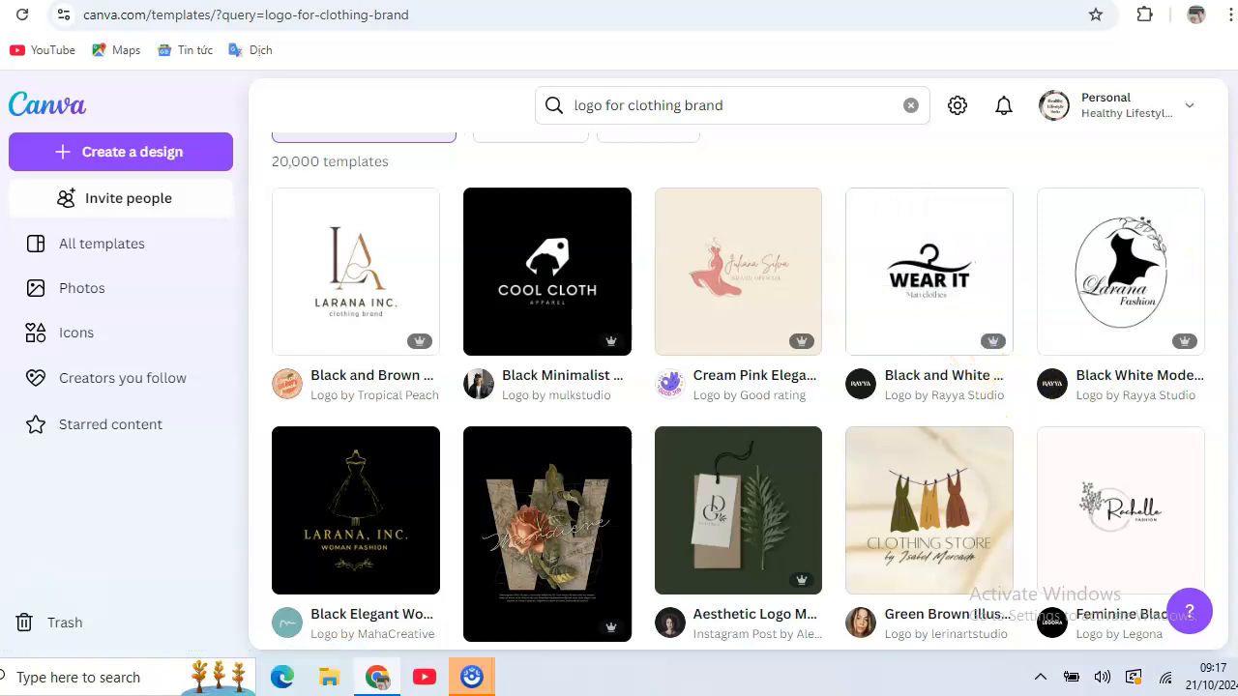
pyautogui.scroll(-1, 739, 391)
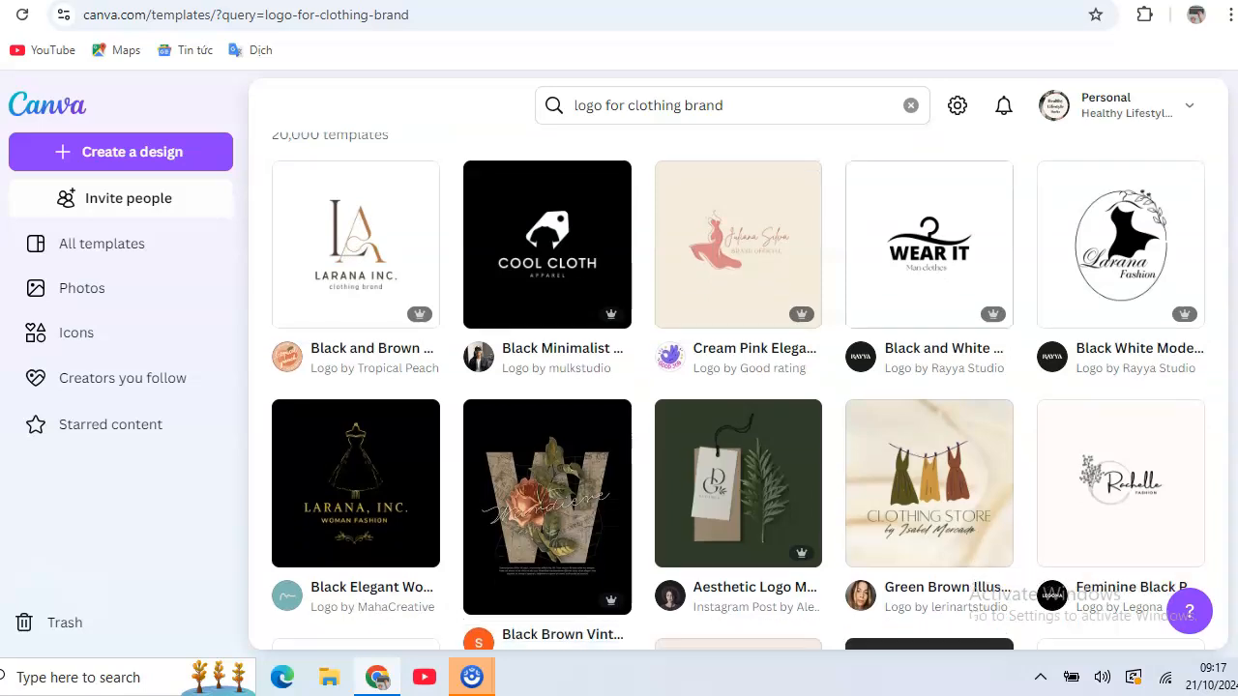
pyautogui.scroll(-2, 739, 391)
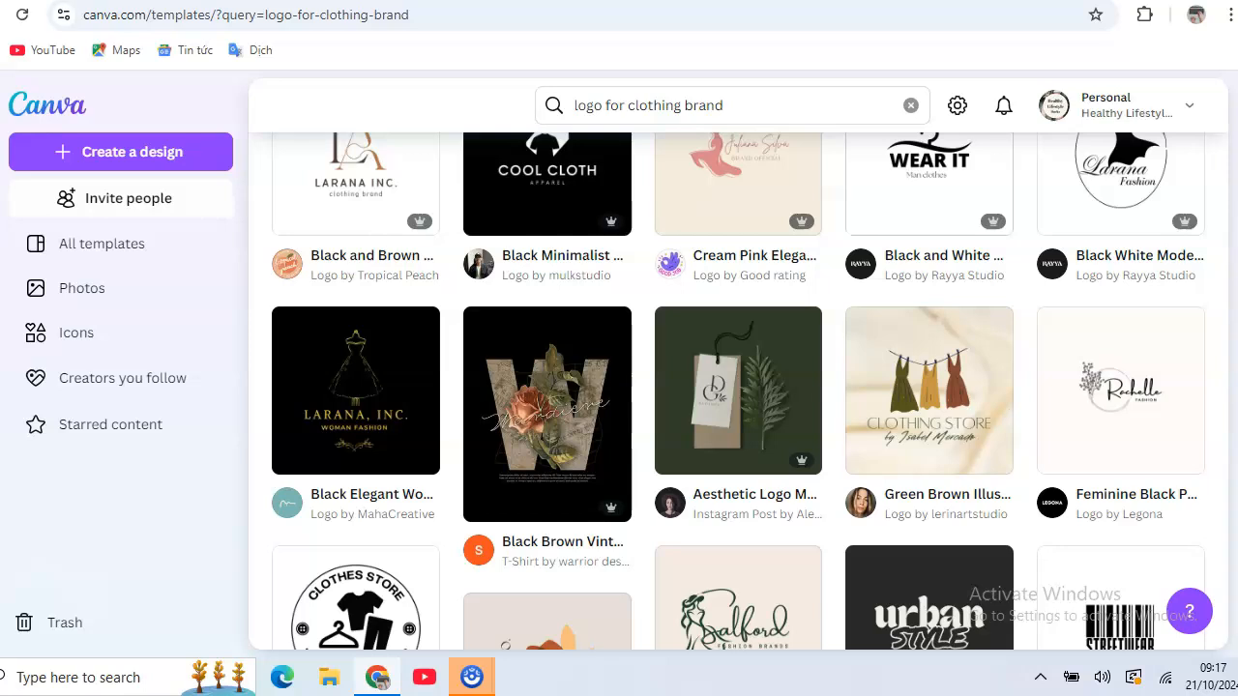
pyautogui.scroll(-2, 739, 391)
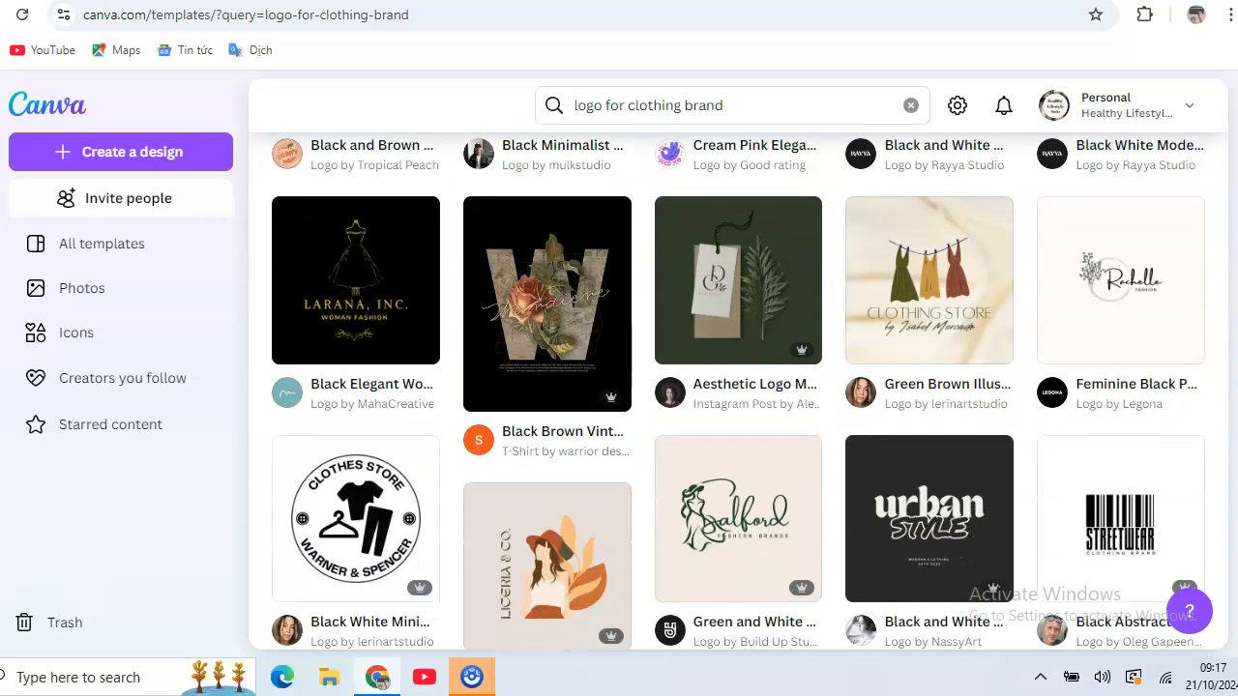
pyautogui.scroll(-5, 739, 391)
pyautogui.scroll(-2, 793, 271)
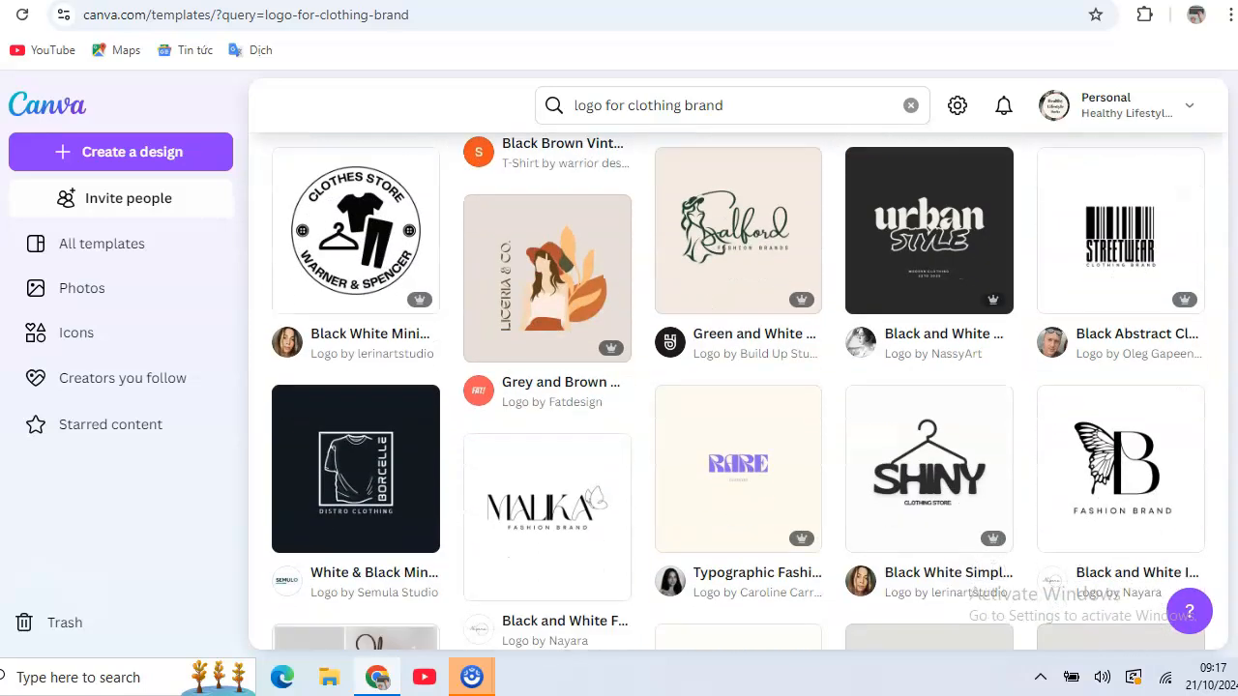
pyautogui.scroll(-2, 795, 275)
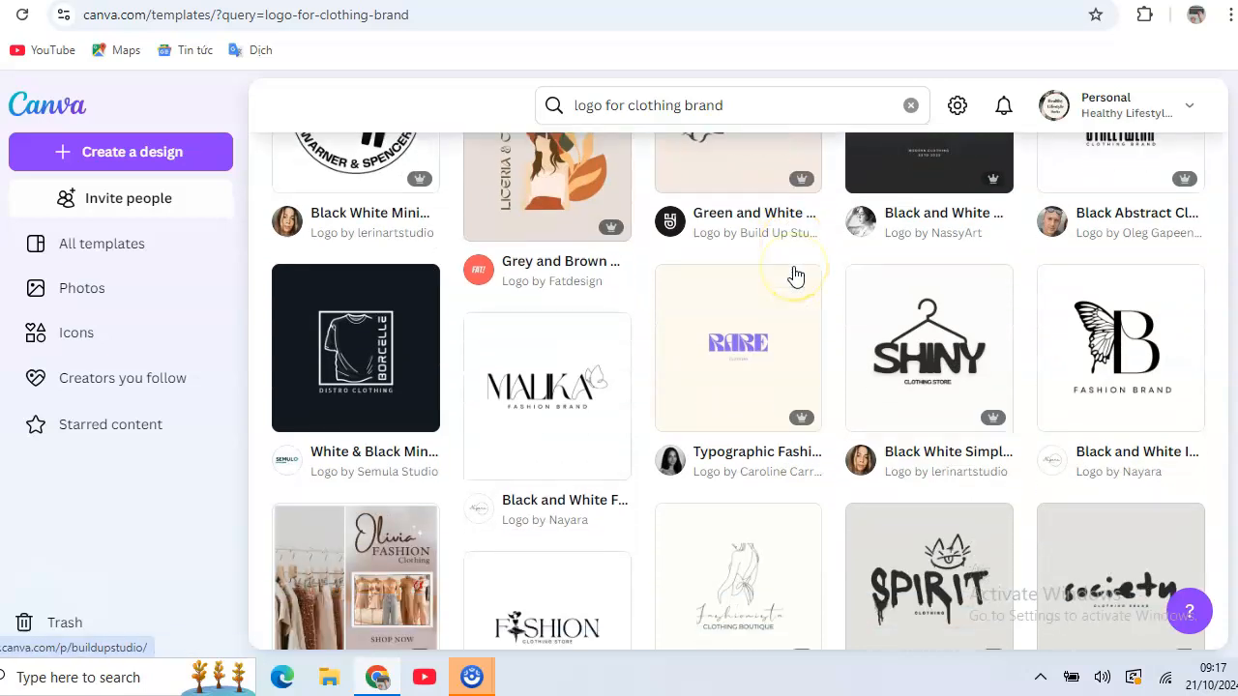
pyautogui.scroll(-2, 793, 270)
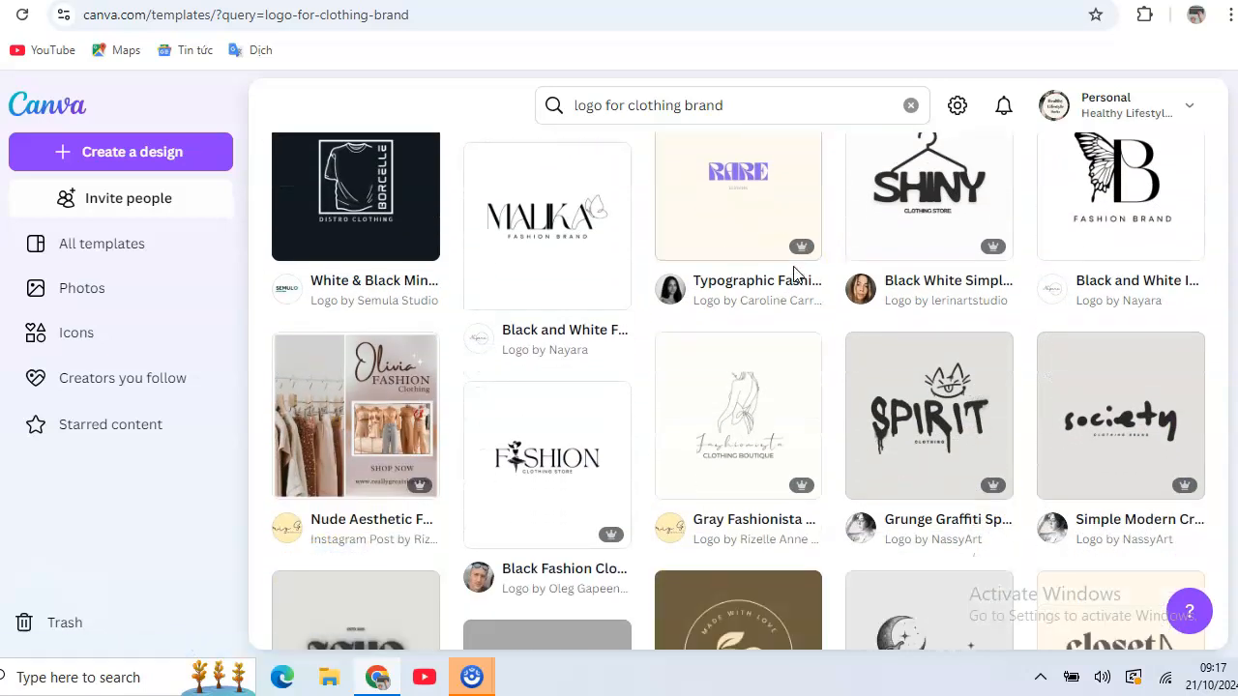
pyautogui.scroll(-2, 795, 273)
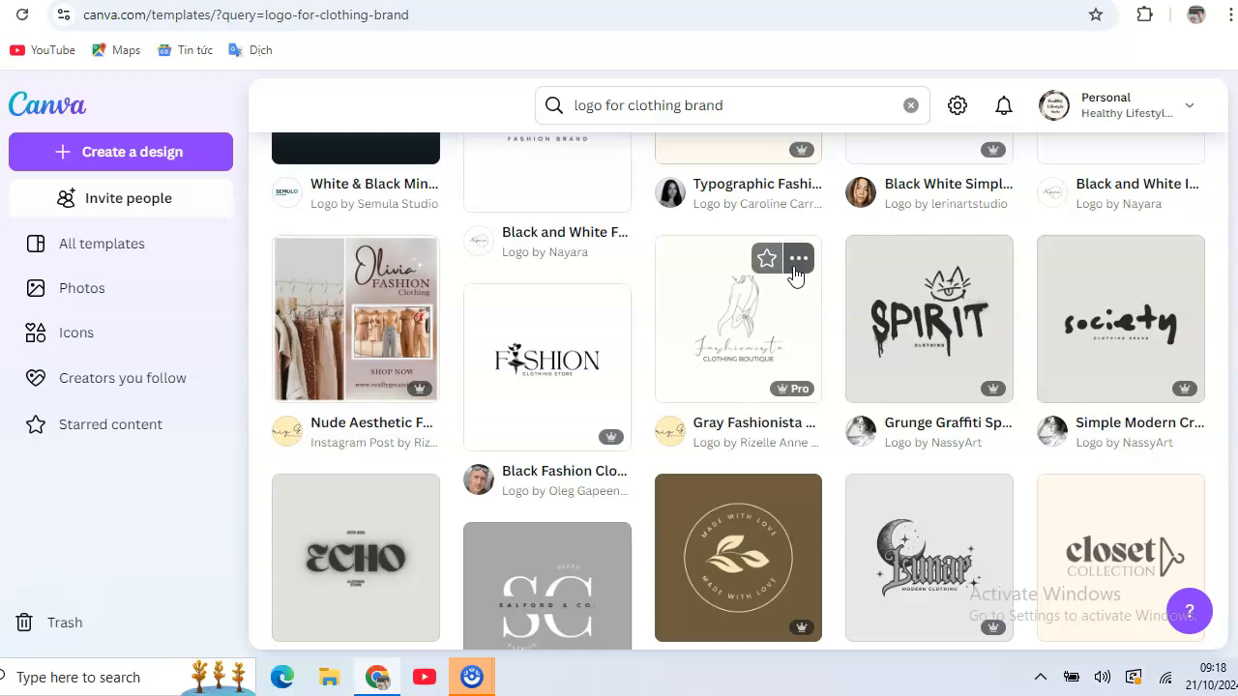
pyautogui.moveTo(608, 309)
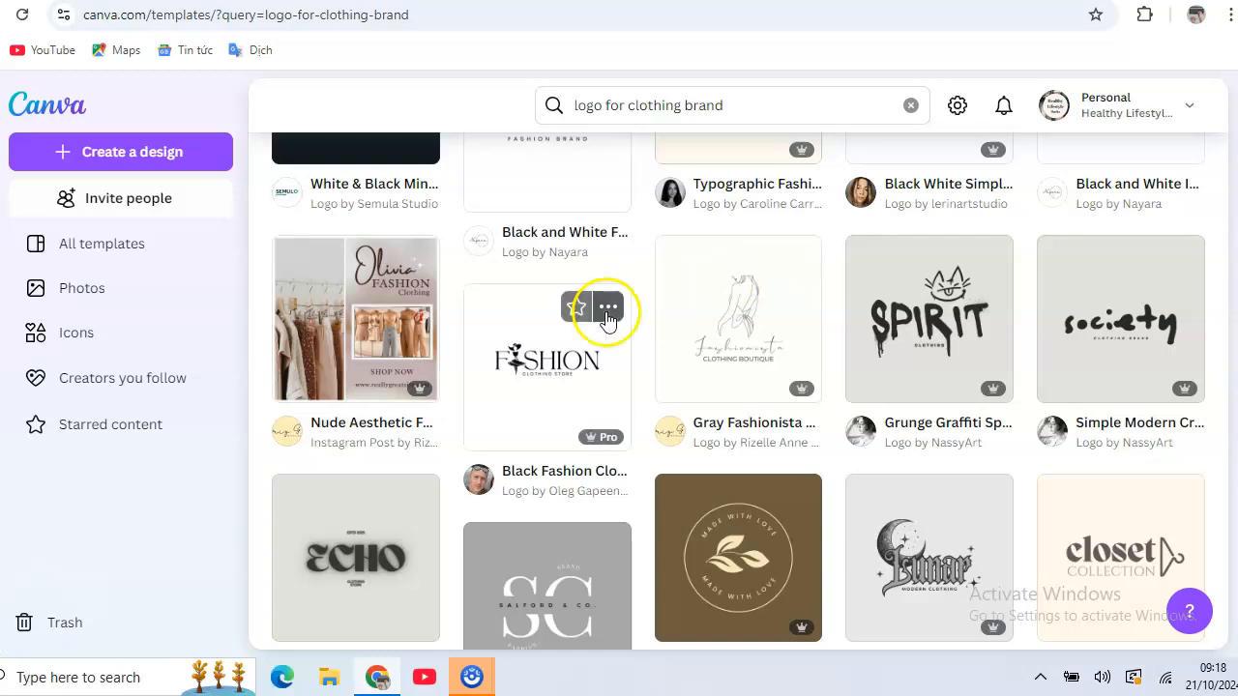
# Open the Nude Aesthetic Fashion Clothing Instagram Post template for customizing.
pyautogui.click(312, 326)
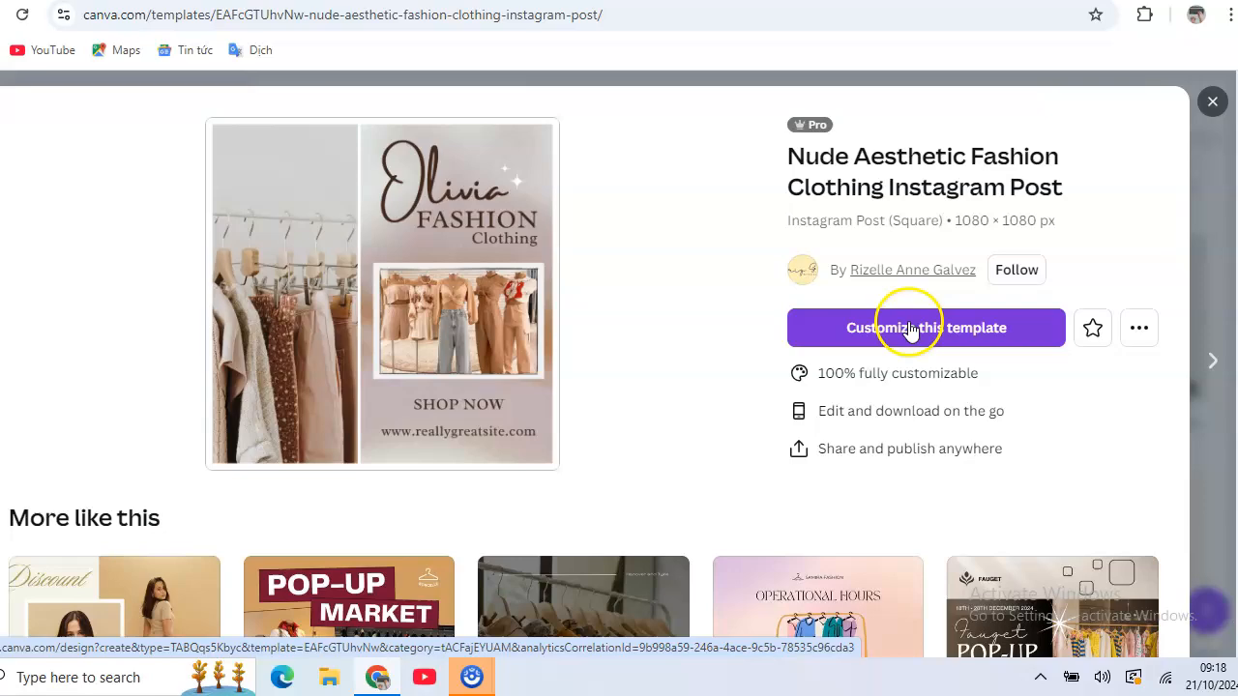
pyautogui.click(909, 329)
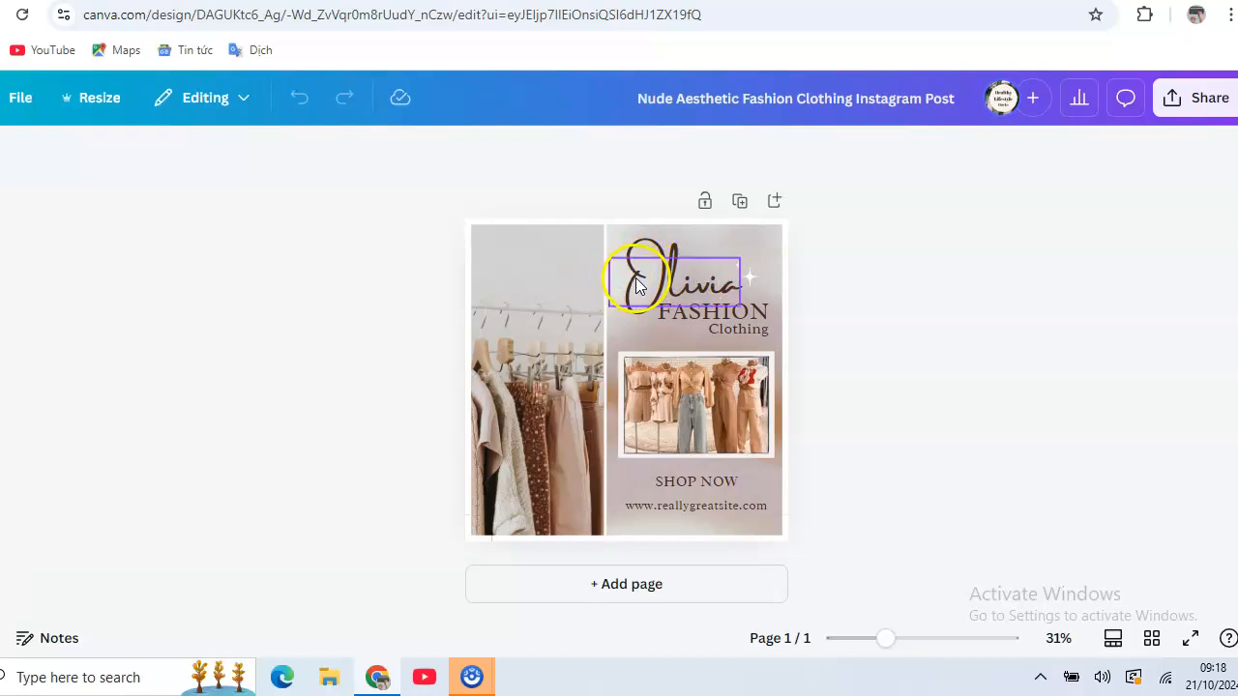
# Replace the 'Olivia' heading with SARAH and shrink it to size 49.4.
pyautogui.doubleClick(702, 281)
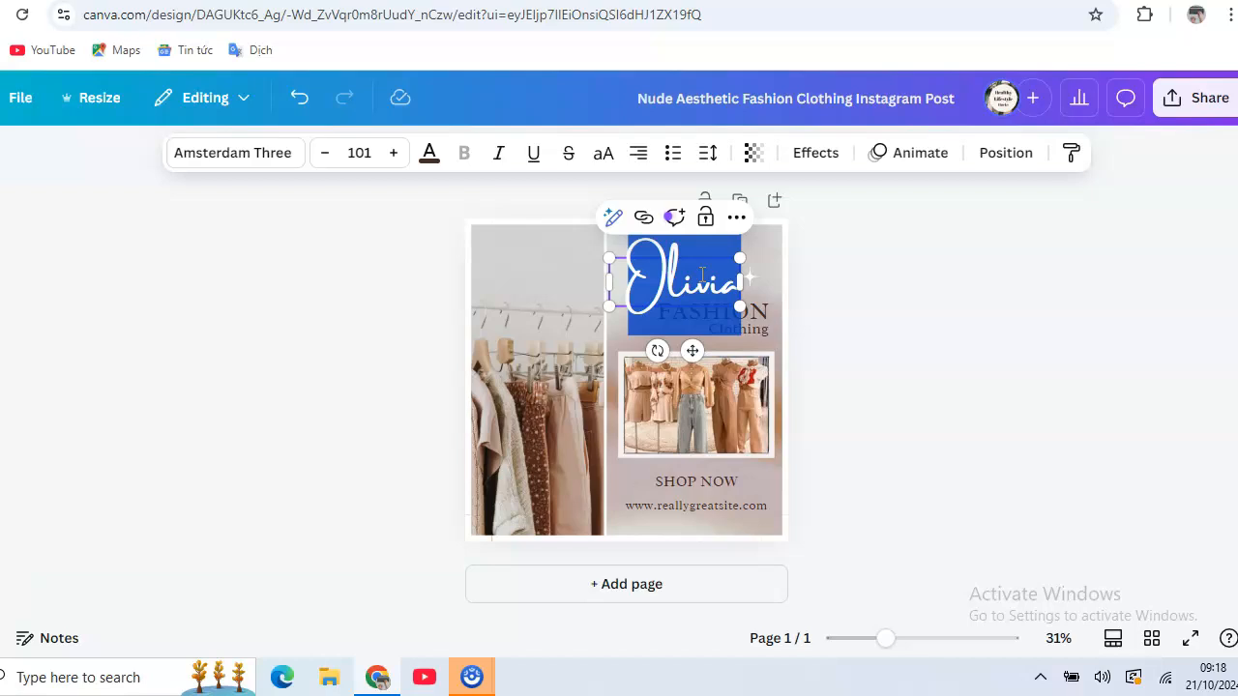
pyautogui.write('SARA')
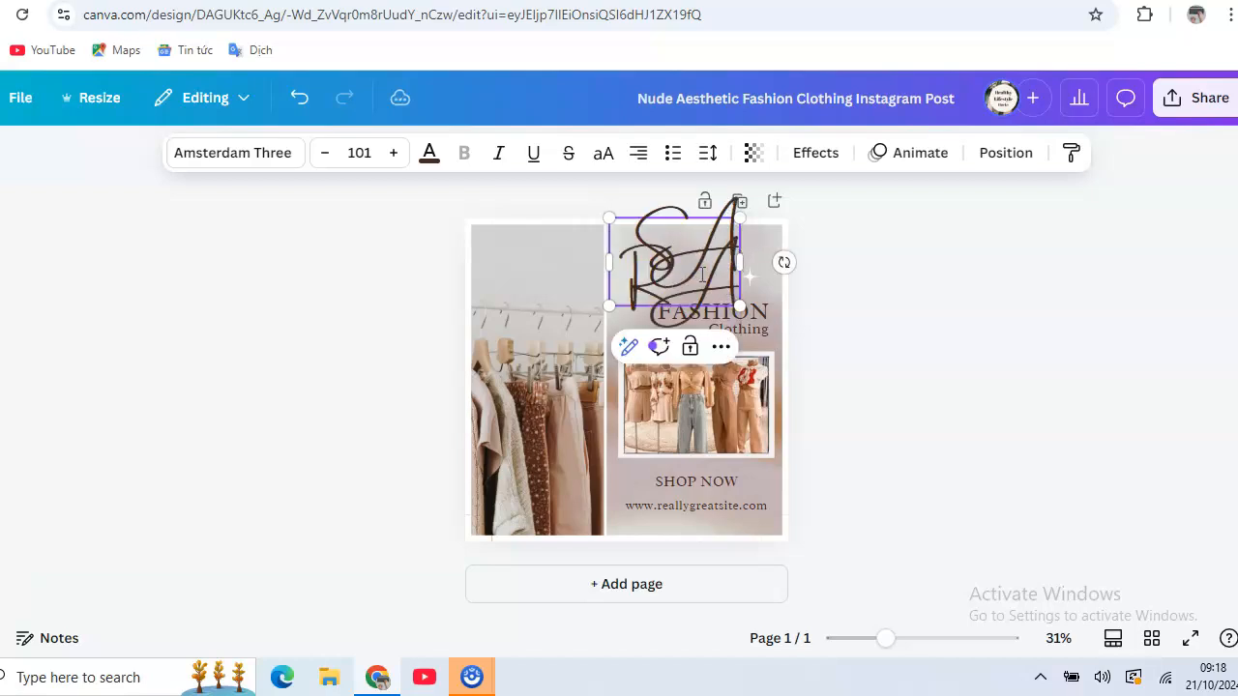
pyautogui.write('H')
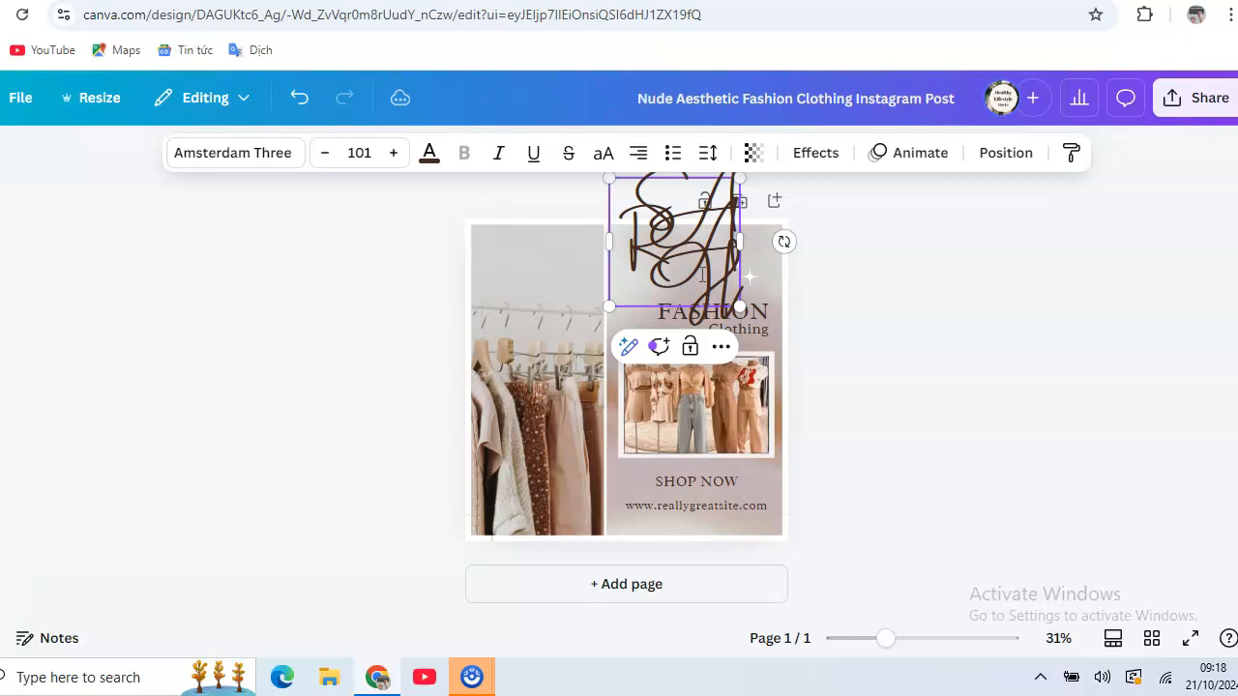
pyautogui.moveTo(608, 178); pyautogui.dragTo(652, 213)
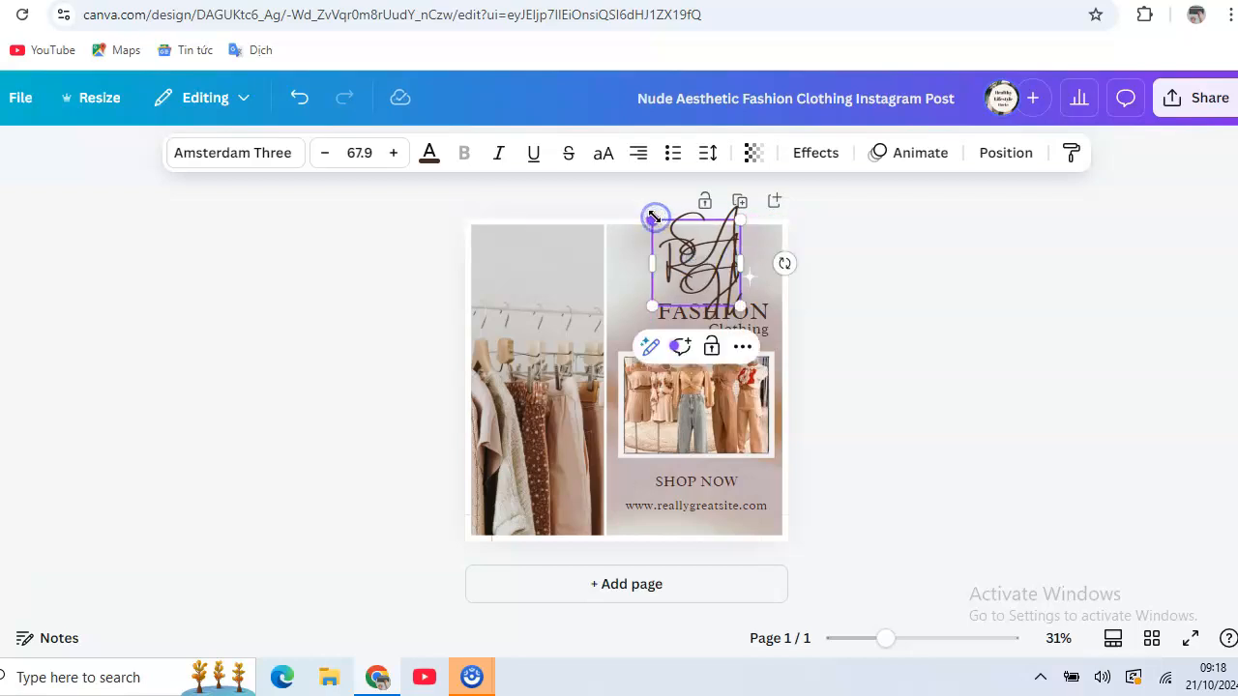
pyautogui.click(624, 276)
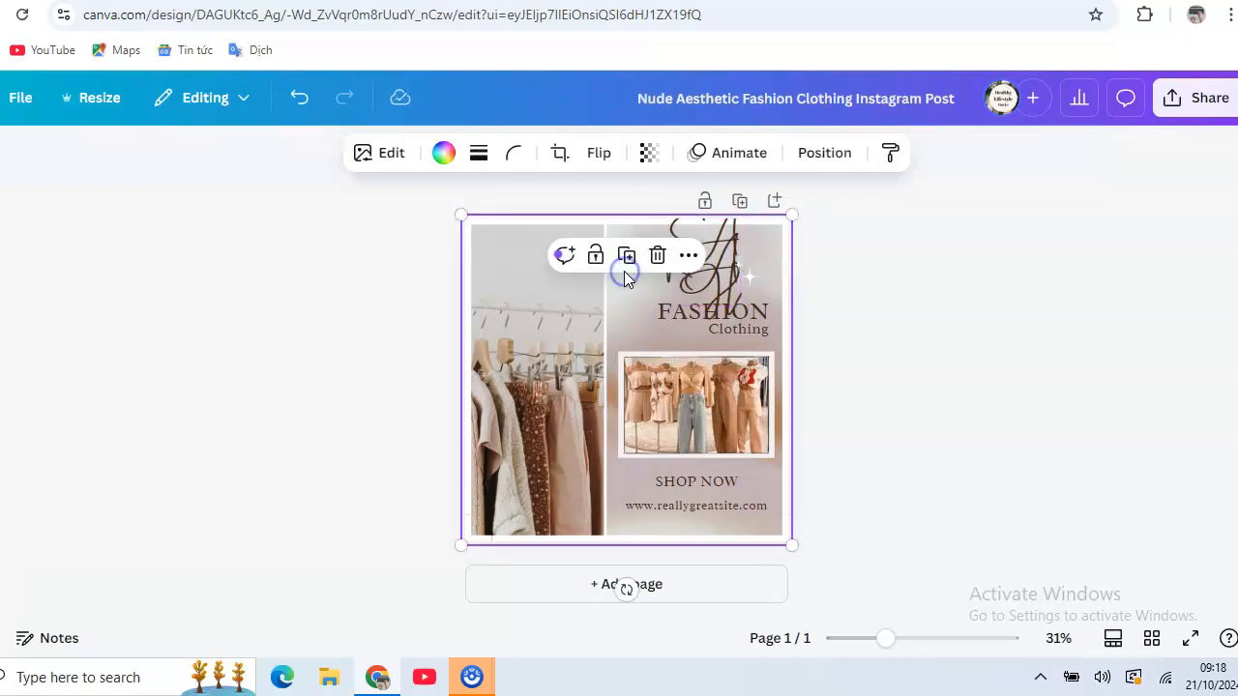
pyautogui.click(718, 273)
pyautogui.moveTo(650, 222); pyautogui.dragTo(676, 244)
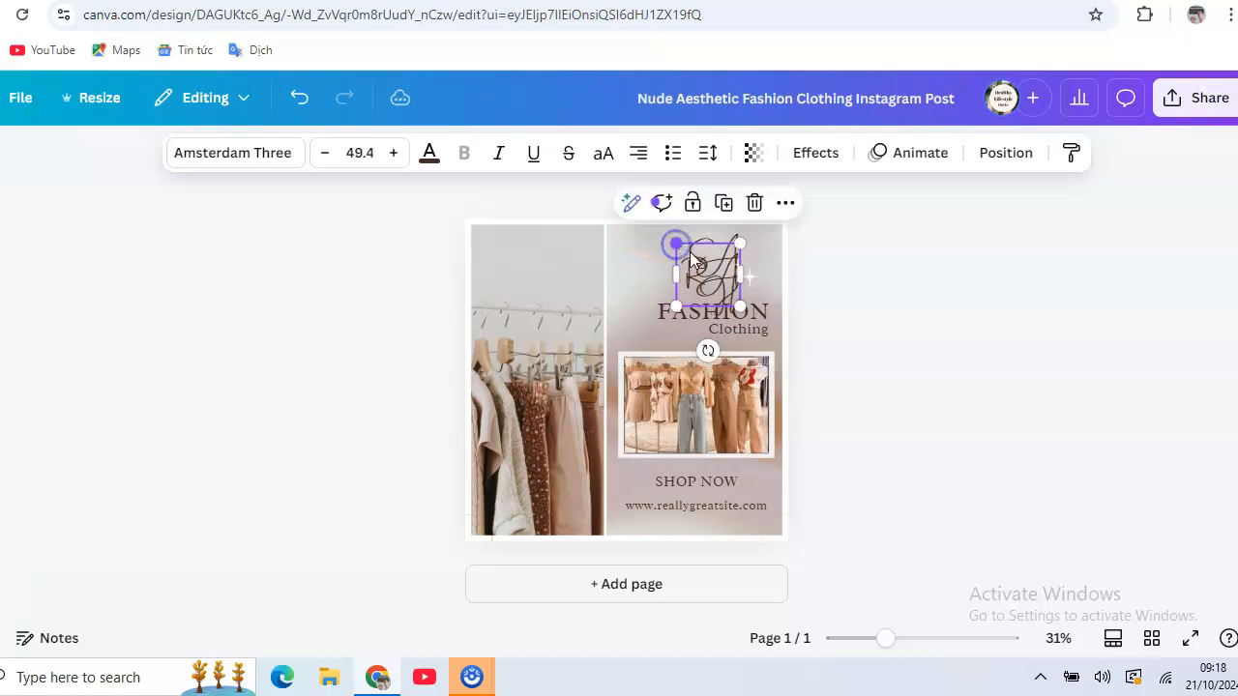
# Change the SARAH heading's font to Anton.
pyautogui.doubleClick(712, 276)
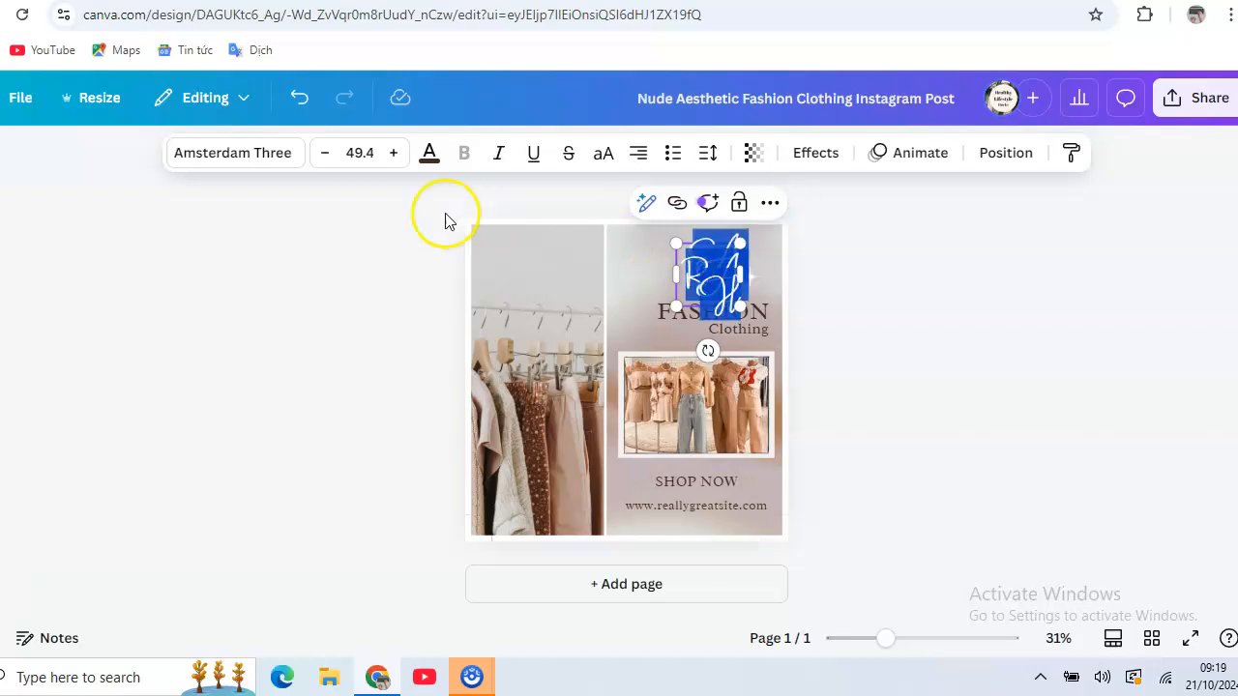
pyautogui.click(270, 158)
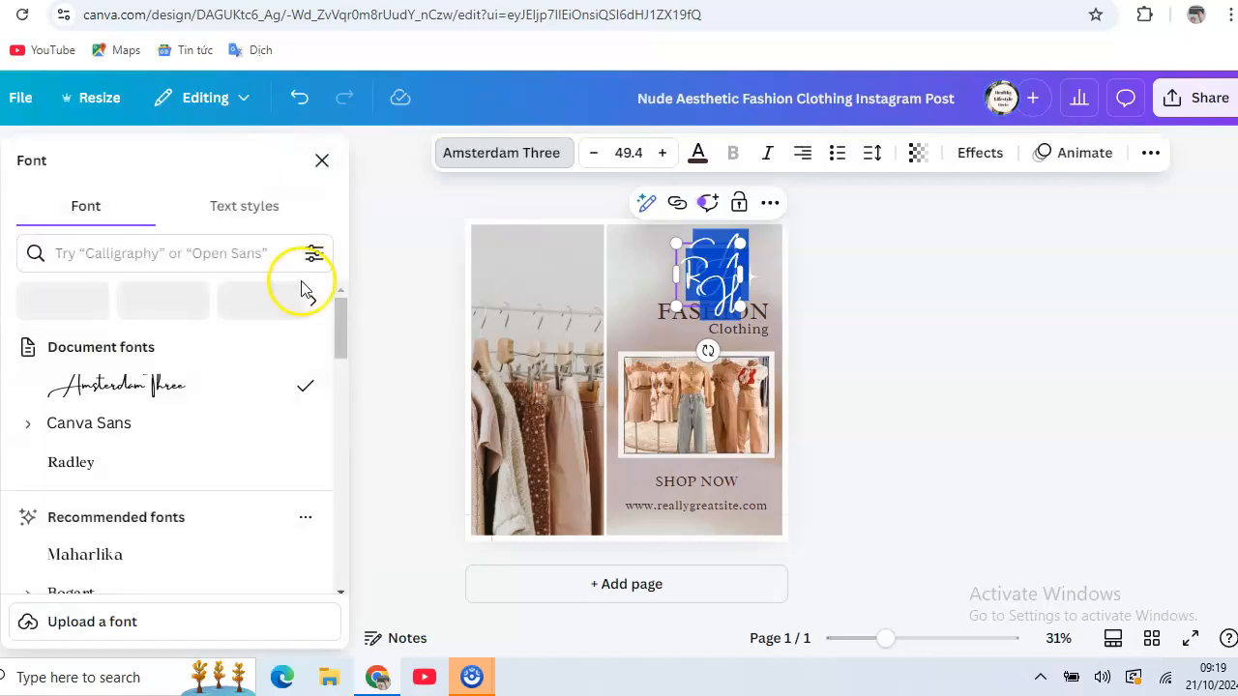
pyautogui.moveTo(342, 333); pyautogui.dragTo(341, 340)
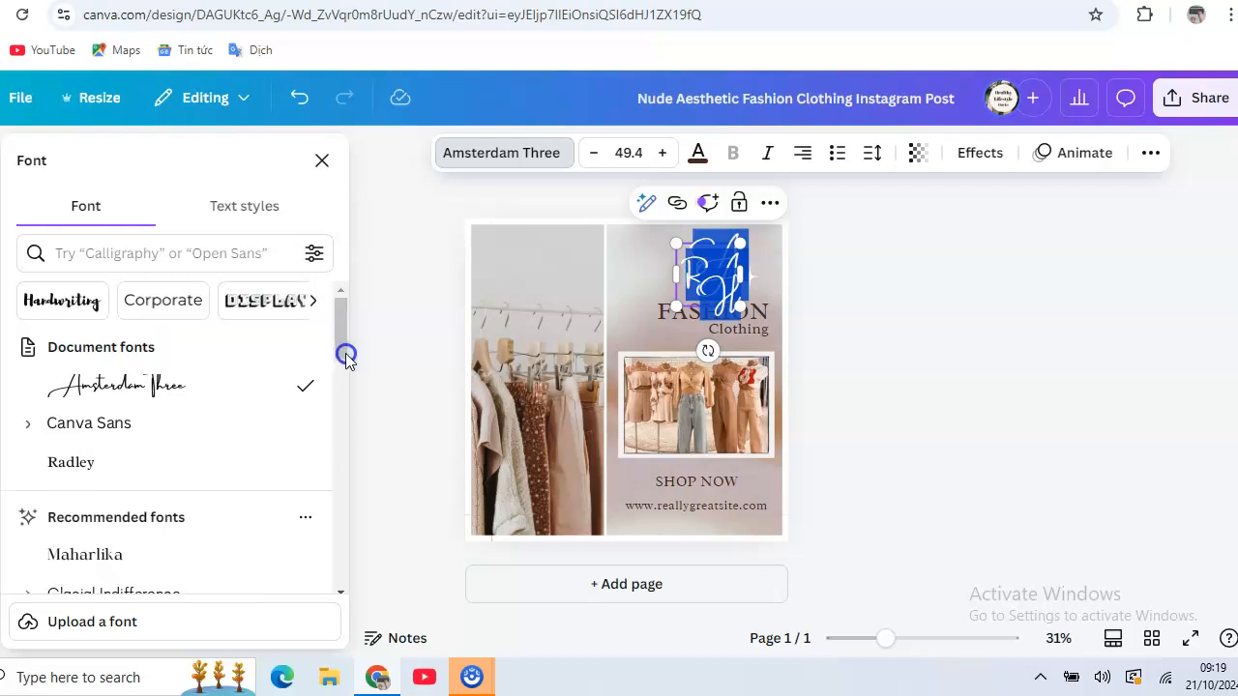
pyautogui.moveTo(340, 348); pyautogui.dragTo(341, 430)
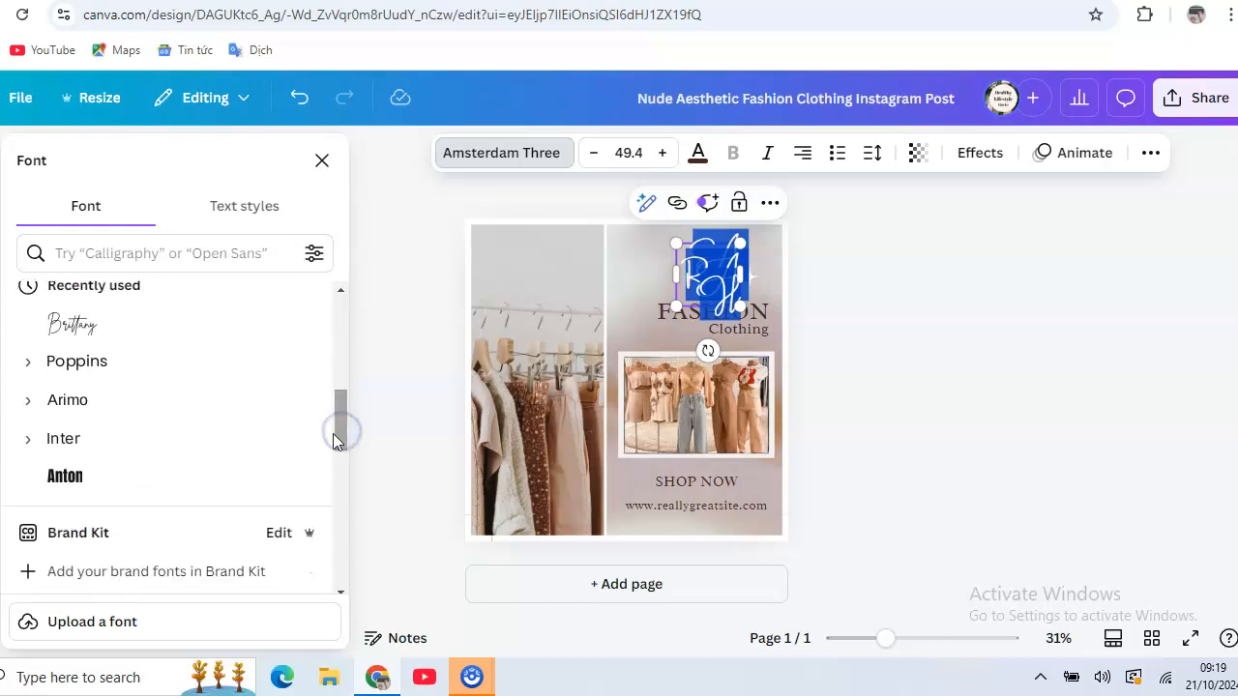
pyautogui.click(68, 487)
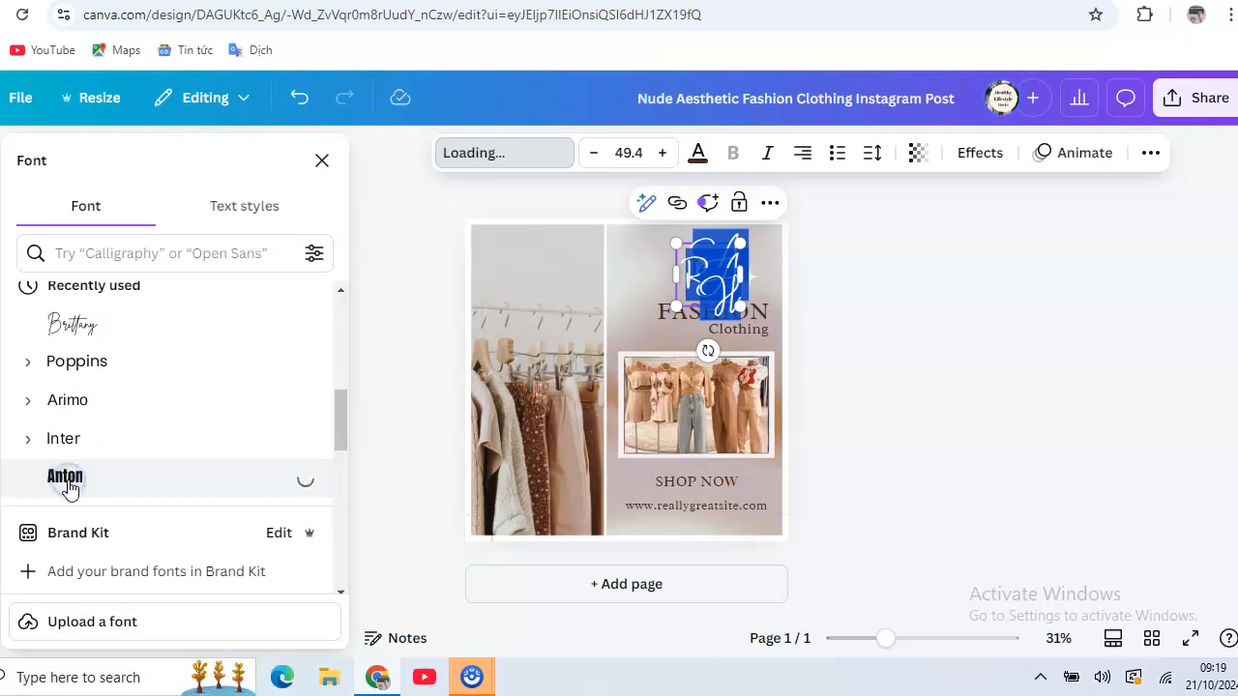
pyautogui.click(621, 285)
# Move SARAH to the top of the right panel and enlarge it to size 105.
pyautogui.click(711, 294)
pyautogui.moveTo(711, 293); pyautogui.dragTo(628, 253)
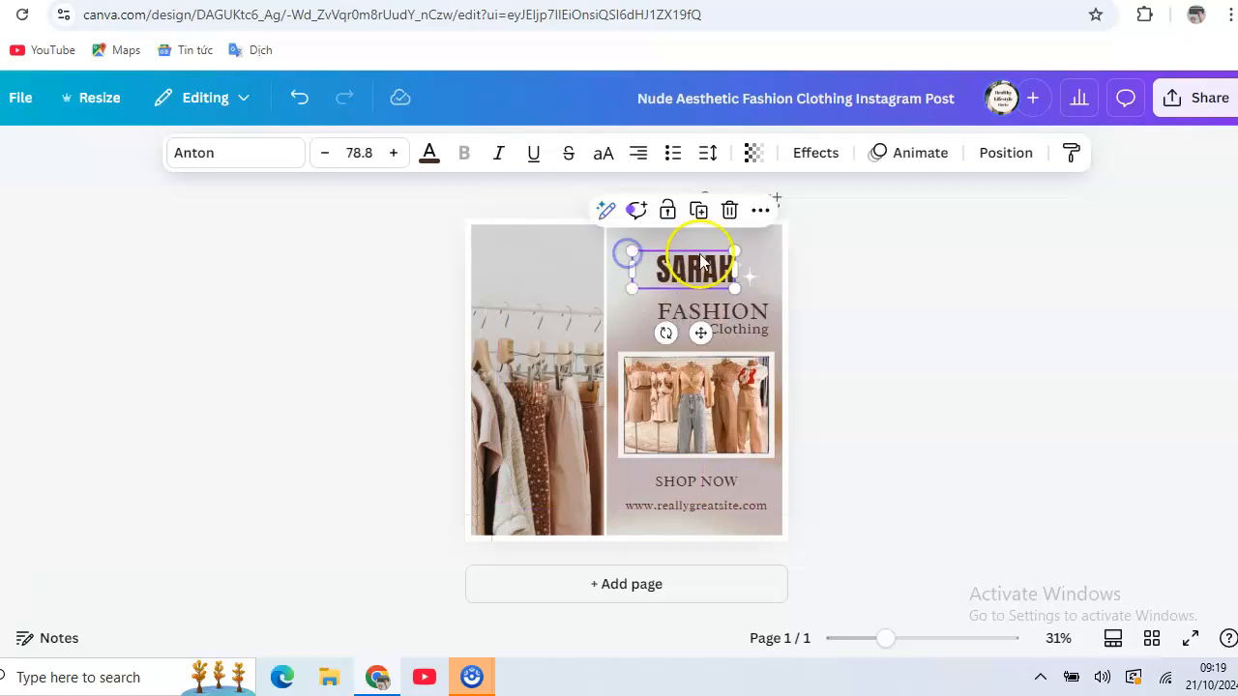
pyautogui.moveTo(735, 252); pyautogui.dragTo(713, 276)
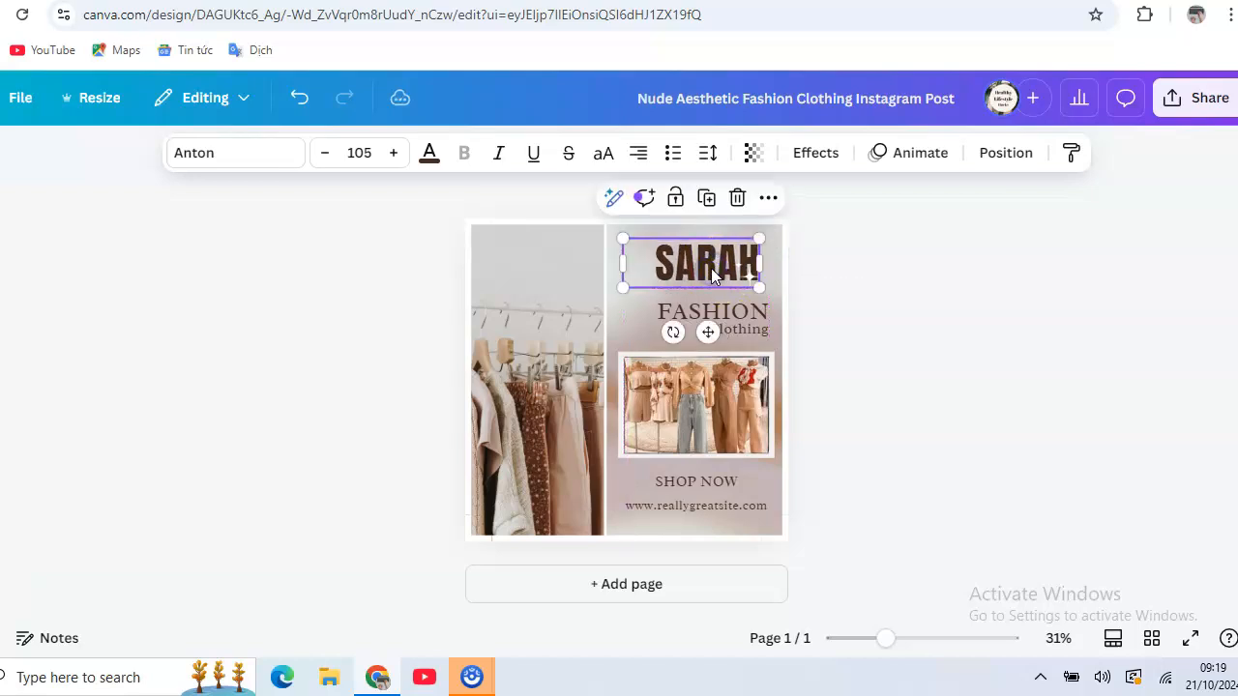
# Delete the frame element and the old clothes-rack photo from the left panel.
pyautogui.click(514, 348)
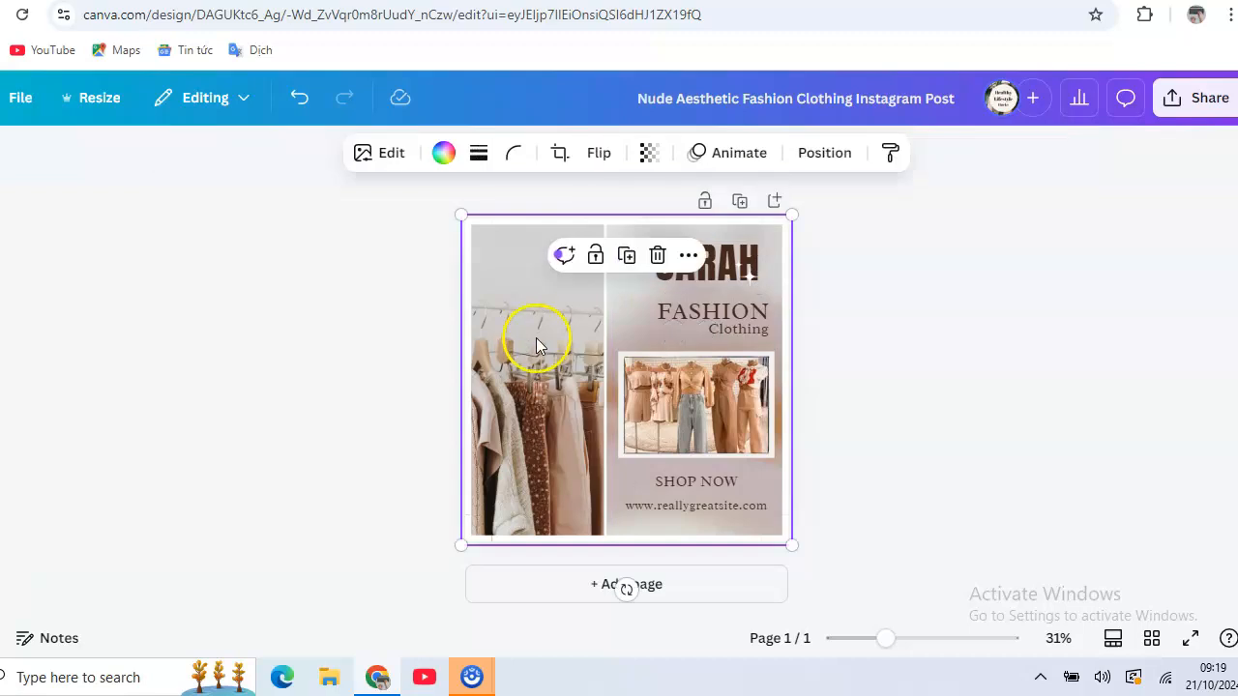
pyautogui.click(658, 257)
pyautogui.click(547, 273)
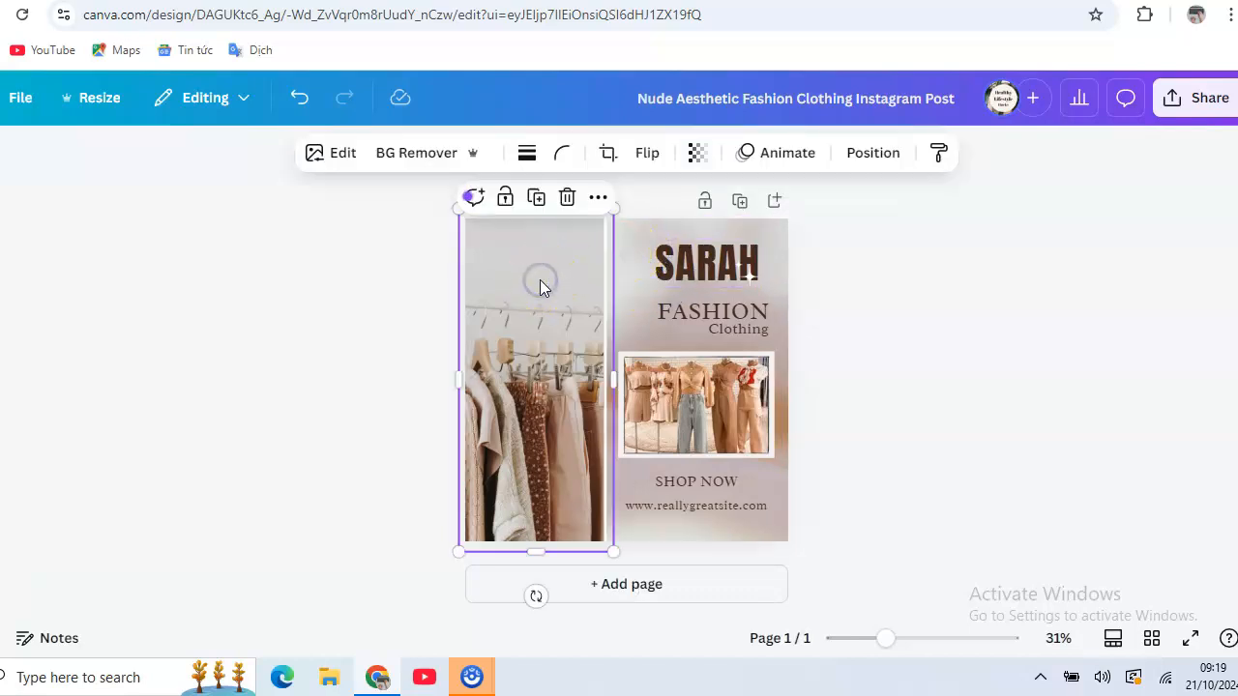
pyautogui.click(567, 198)
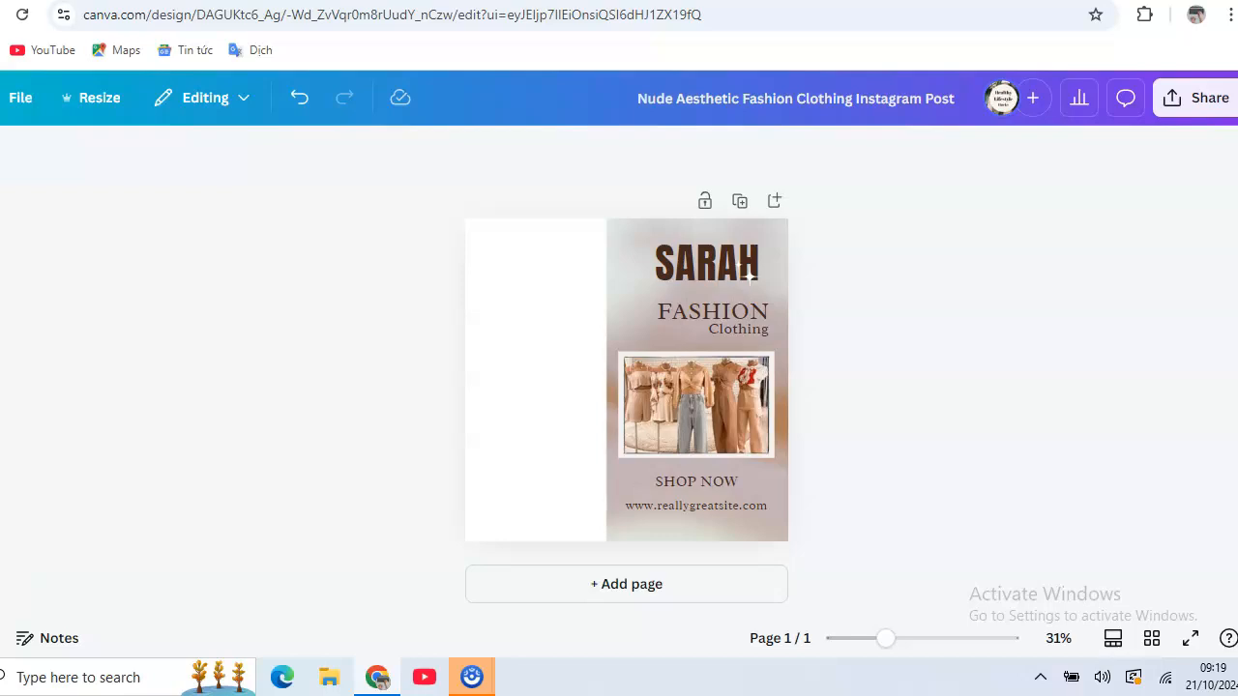
# Search elements for 'CLOTH' and scroll through all the photo results.
pyautogui.click(29, 230)
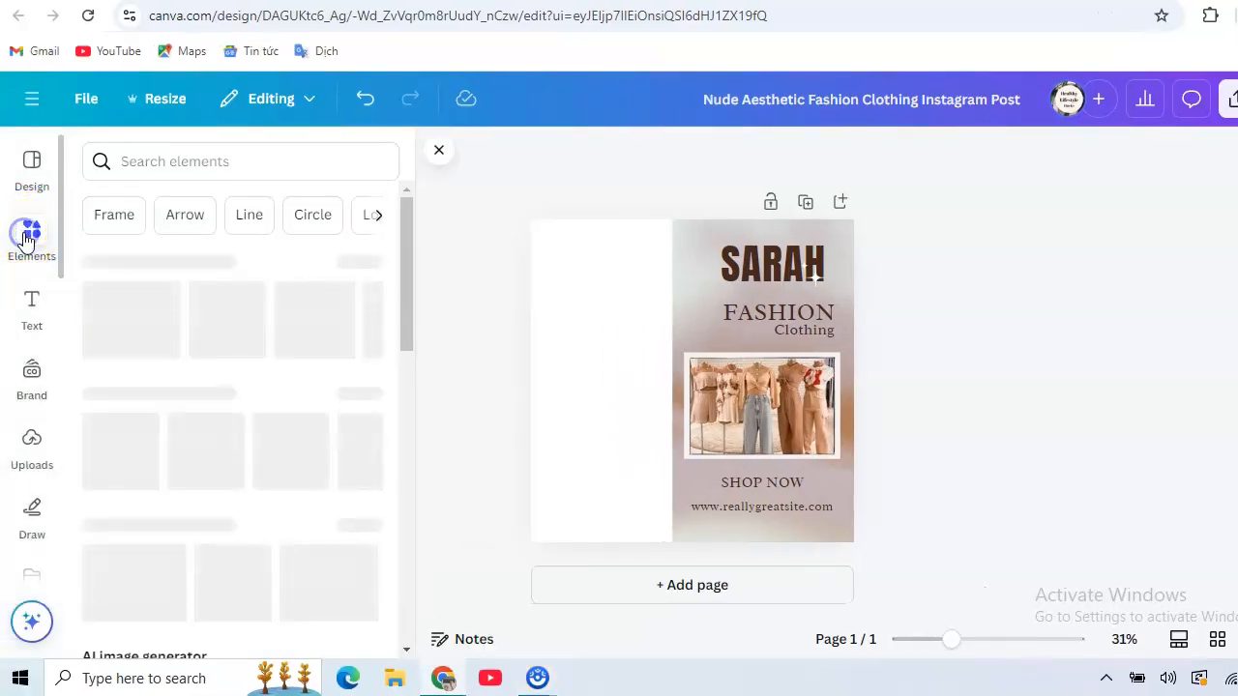
pyautogui.click(212, 160)
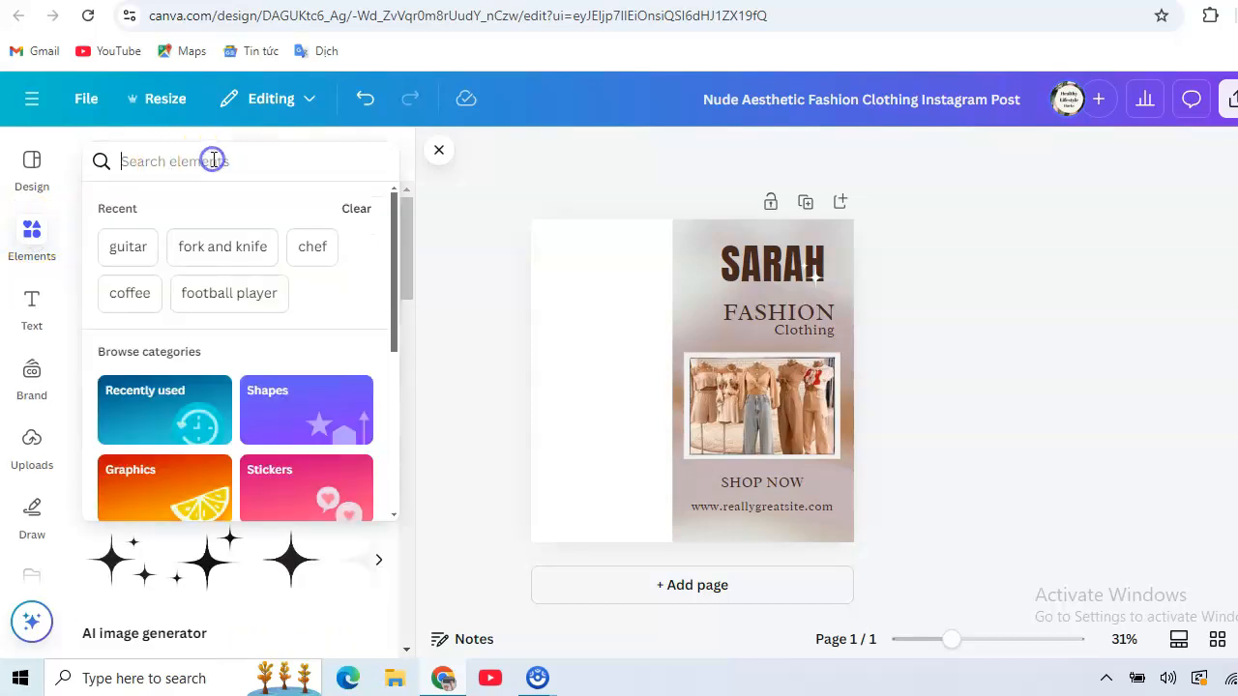
pyautogui.write('CLOTH')
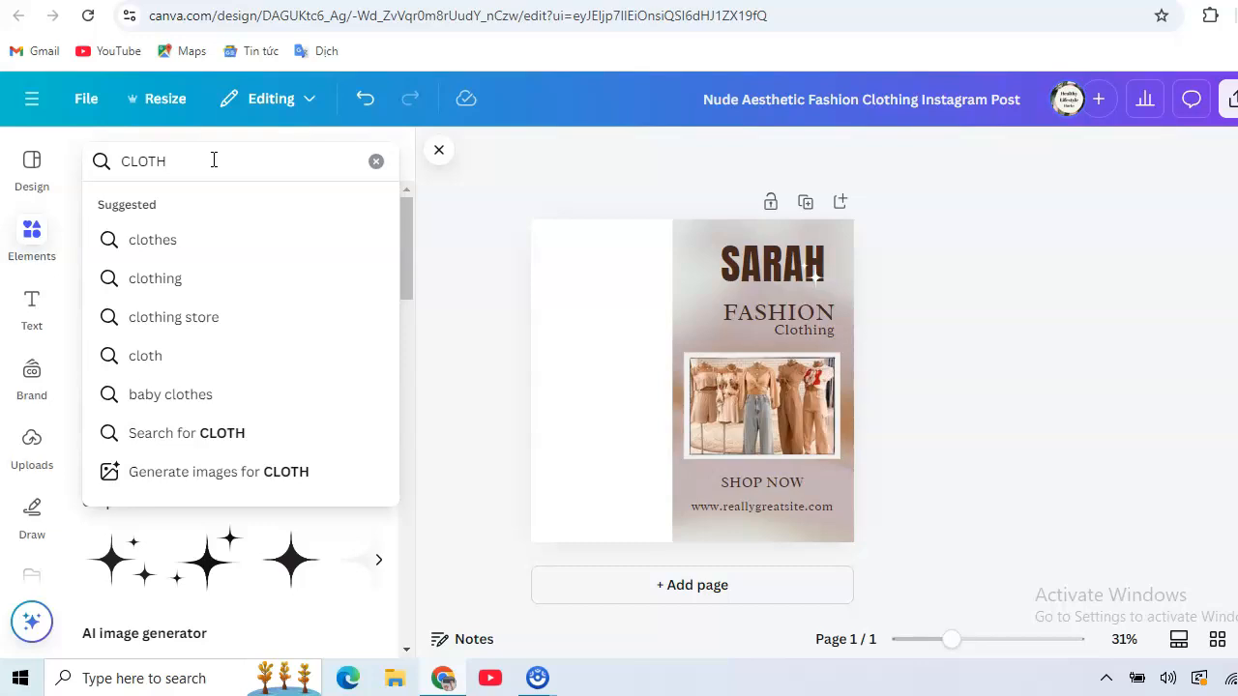
pyautogui.click(154, 241)
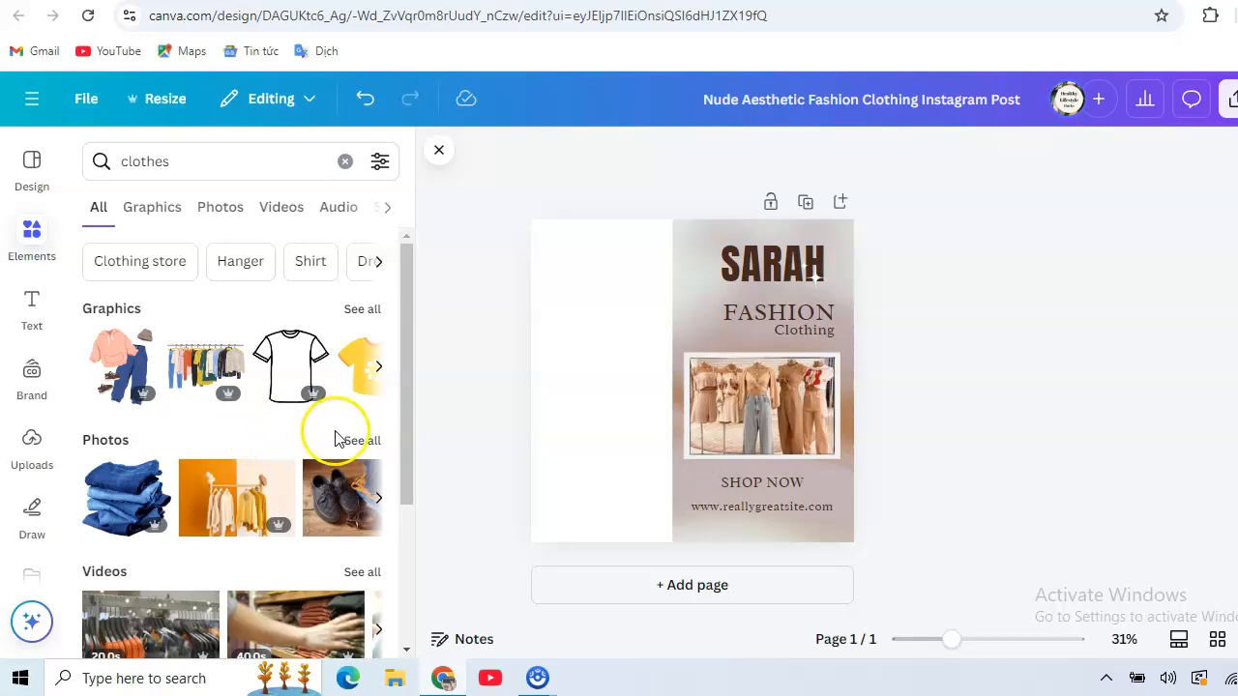
pyautogui.click(365, 440)
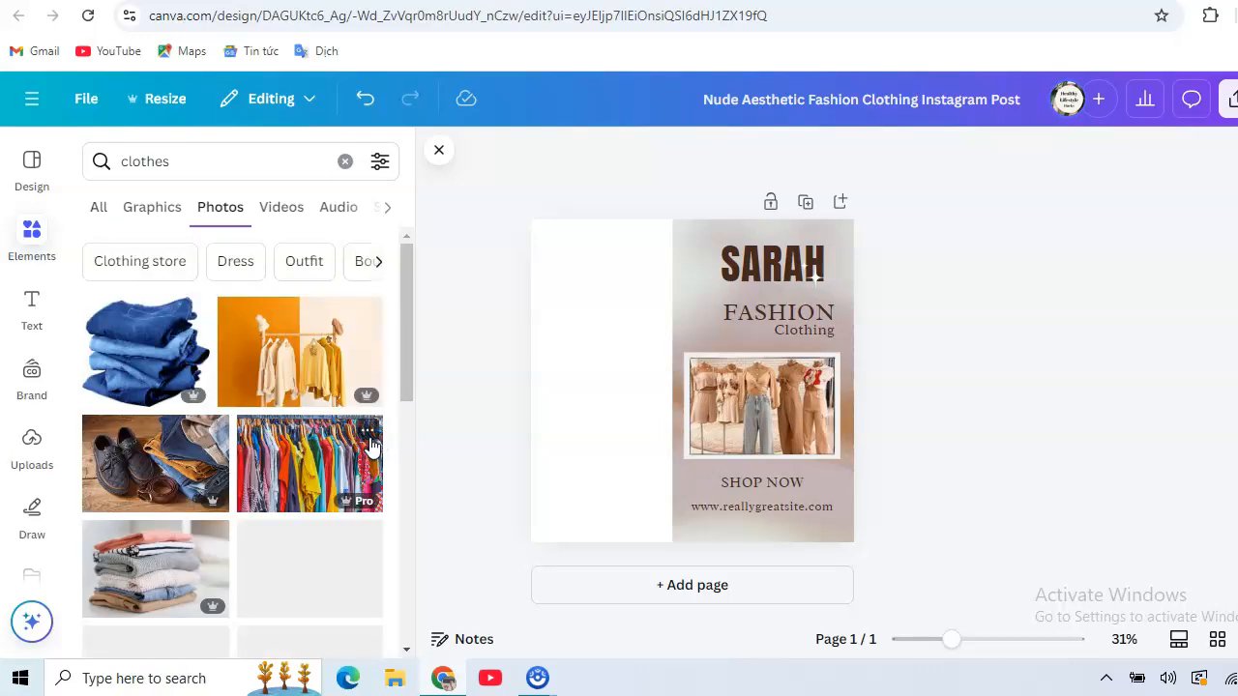
pyautogui.moveTo(410, 280); pyautogui.dragTo(411, 409)
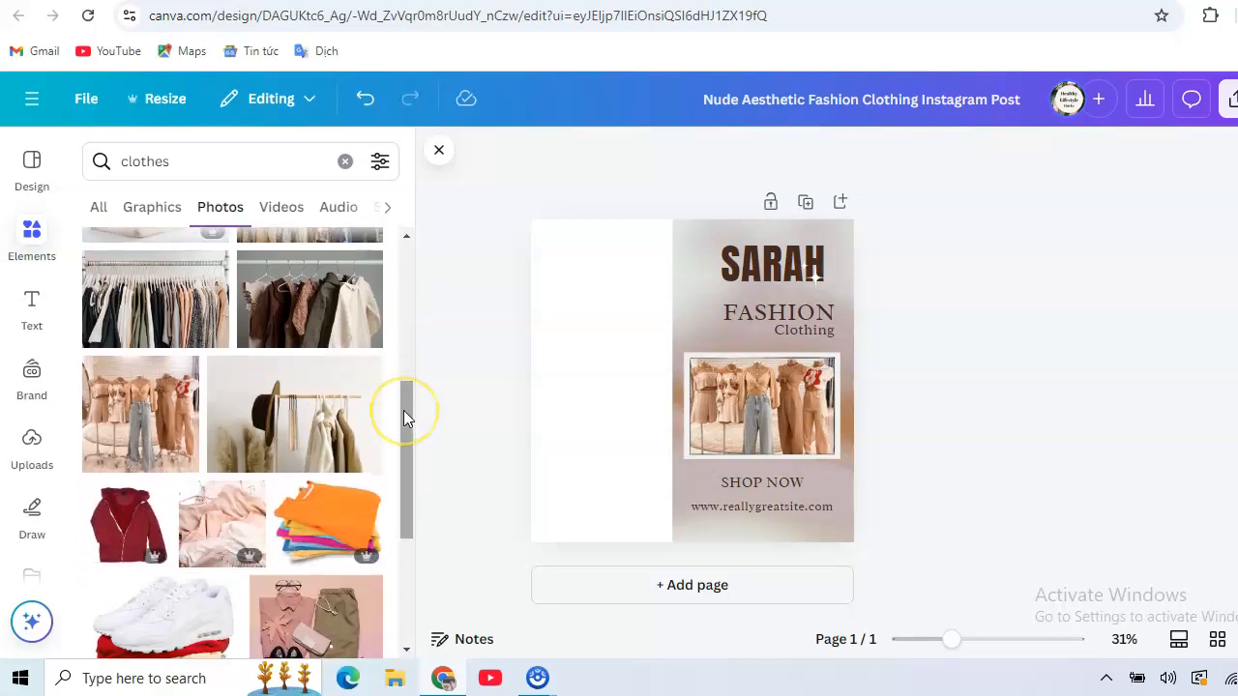
pyautogui.moveTo(407, 410); pyautogui.dragTo(419, 578)
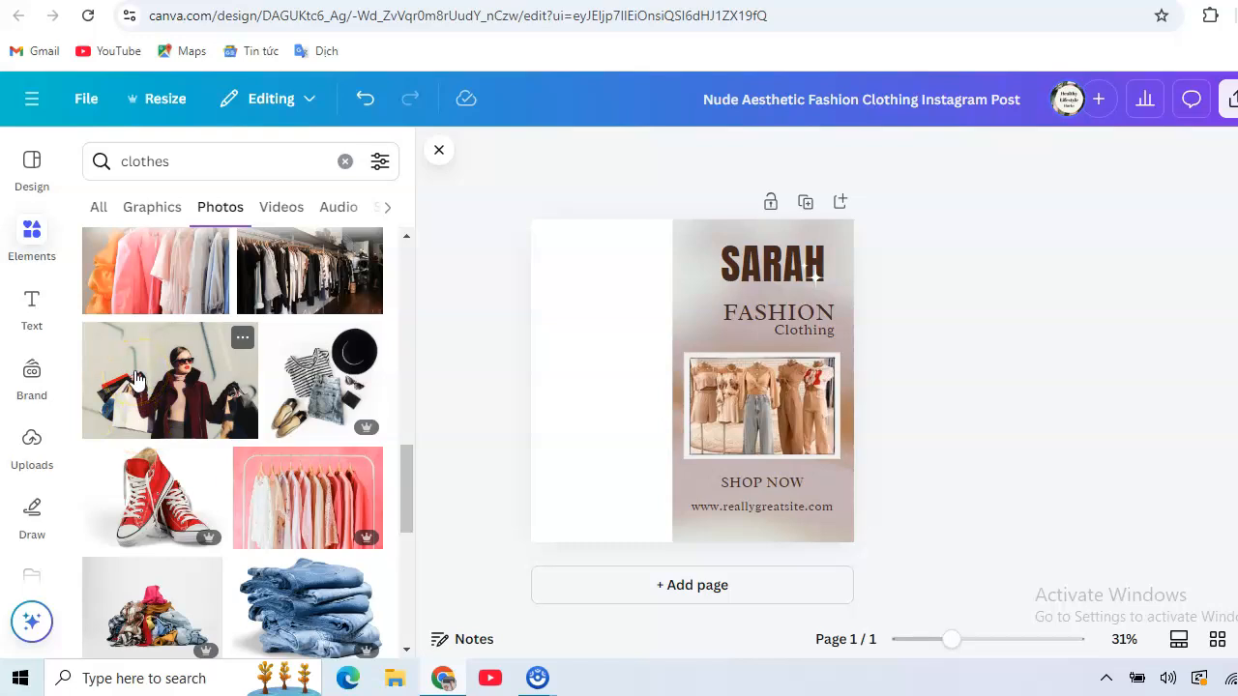
# Add the pink clothing-rack photo and fit it to the left half at full height.
pyautogui.click(279, 497)
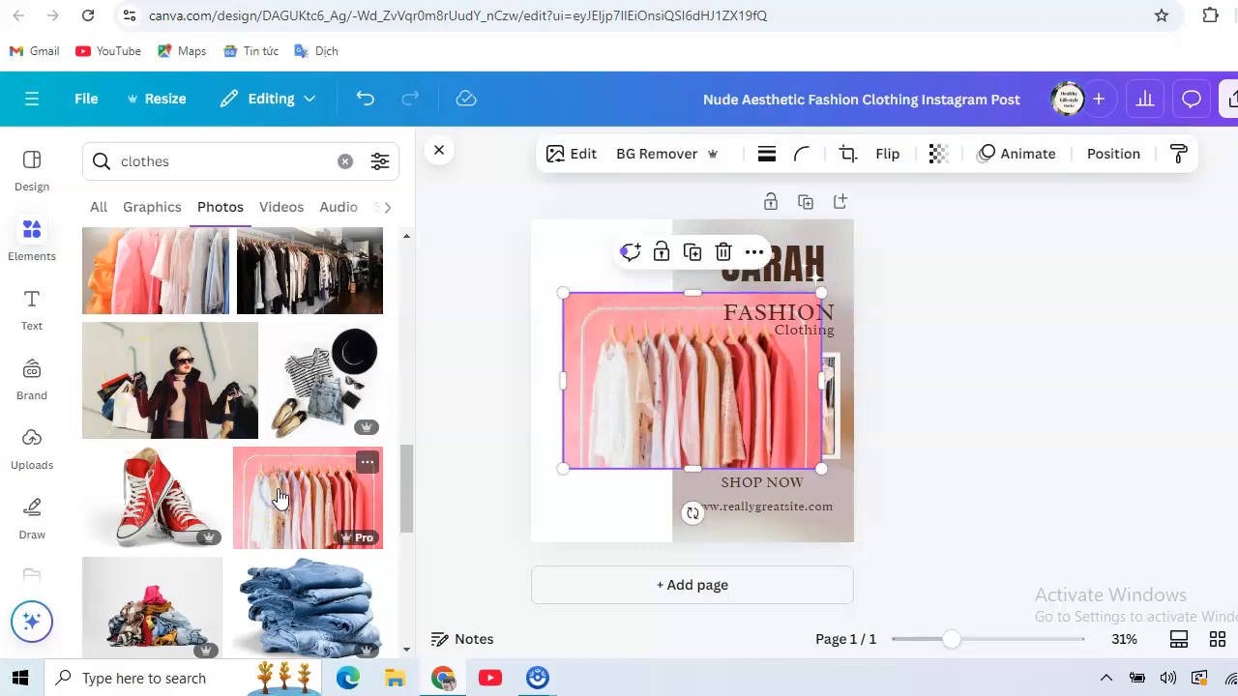
pyautogui.moveTo(829, 385); pyautogui.dragTo(744, 385)
pyautogui.moveTo(647, 359); pyautogui.dragTo(601, 366)
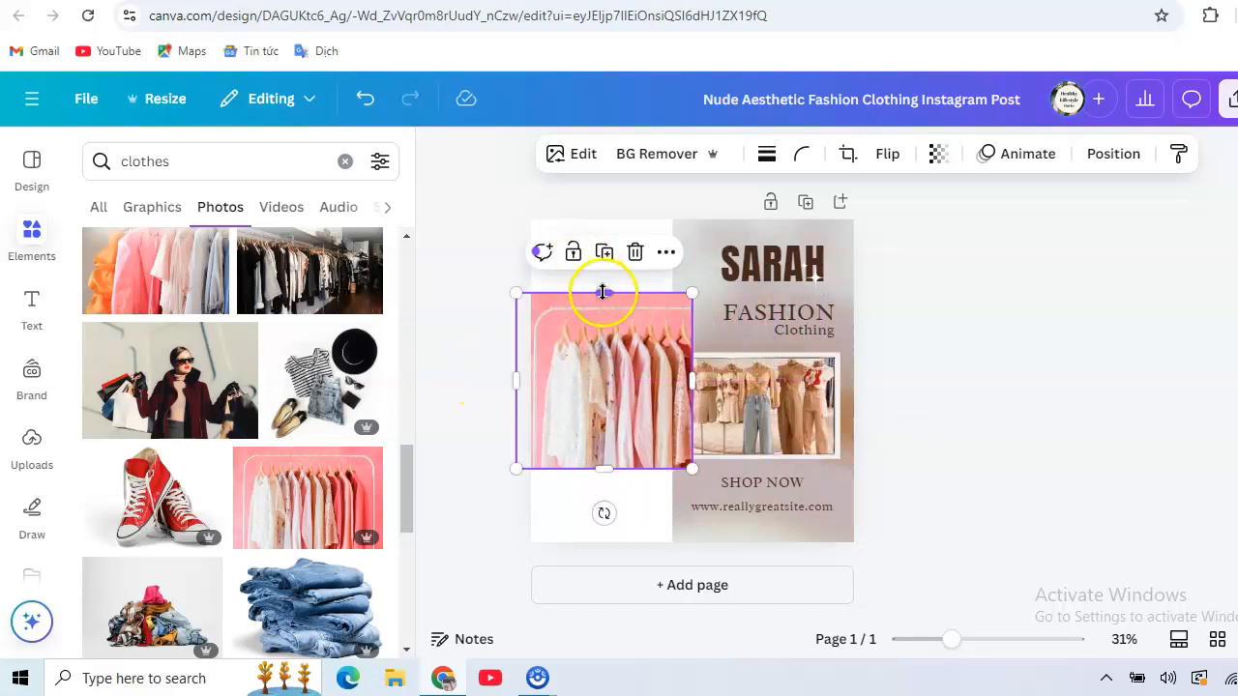
pyautogui.moveTo(603, 292); pyautogui.dragTo(607, 221)
pyautogui.moveTo(609, 471); pyautogui.dragTo(608, 558)
pyautogui.click(459, 378)
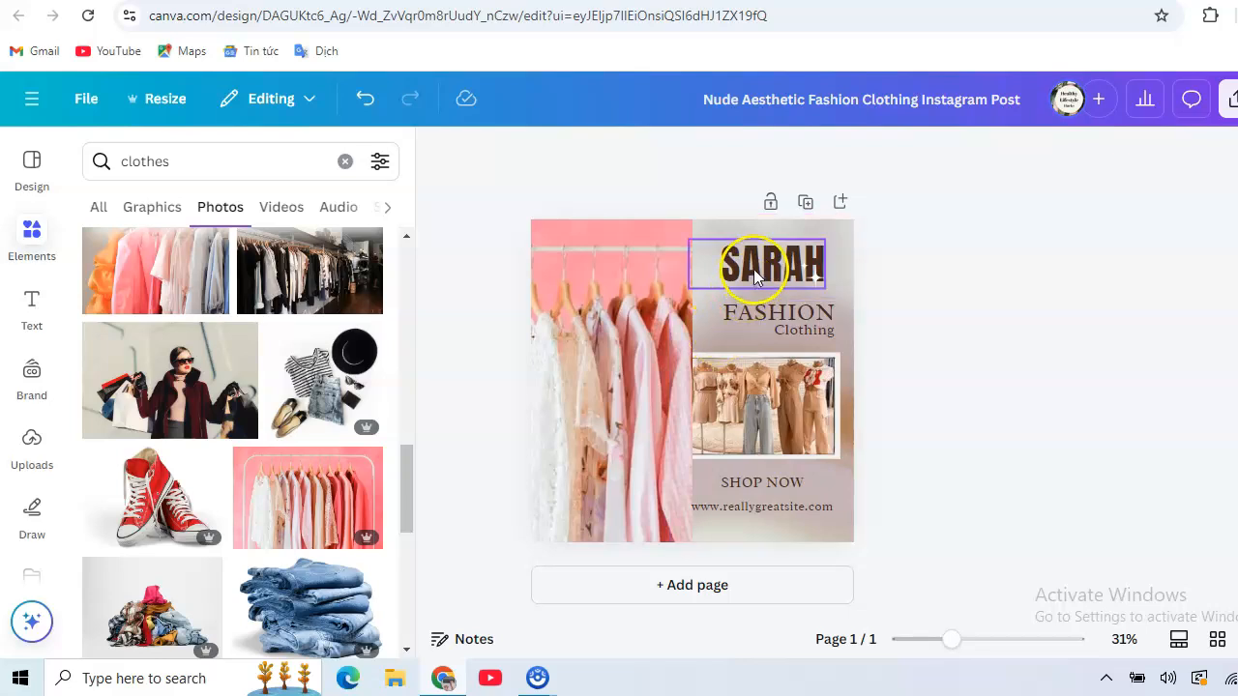
pyautogui.click(779, 510)
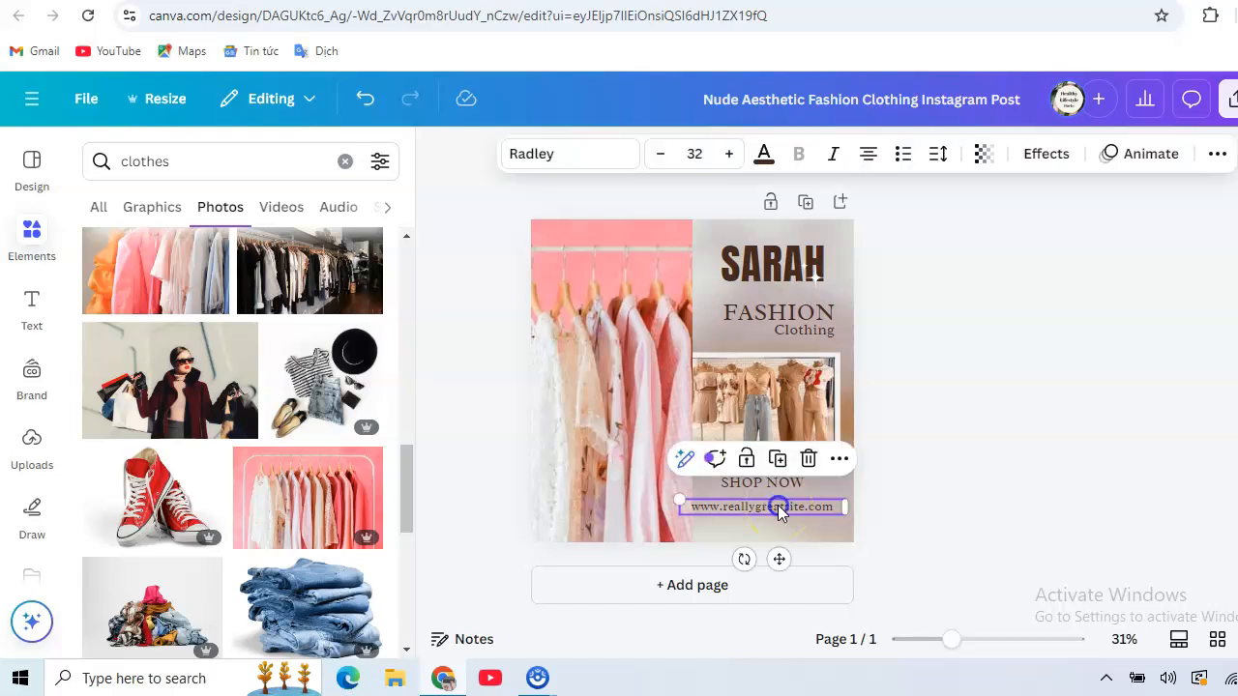
pyautogui.click(779, 510)
pyautogui.write('www.sa')
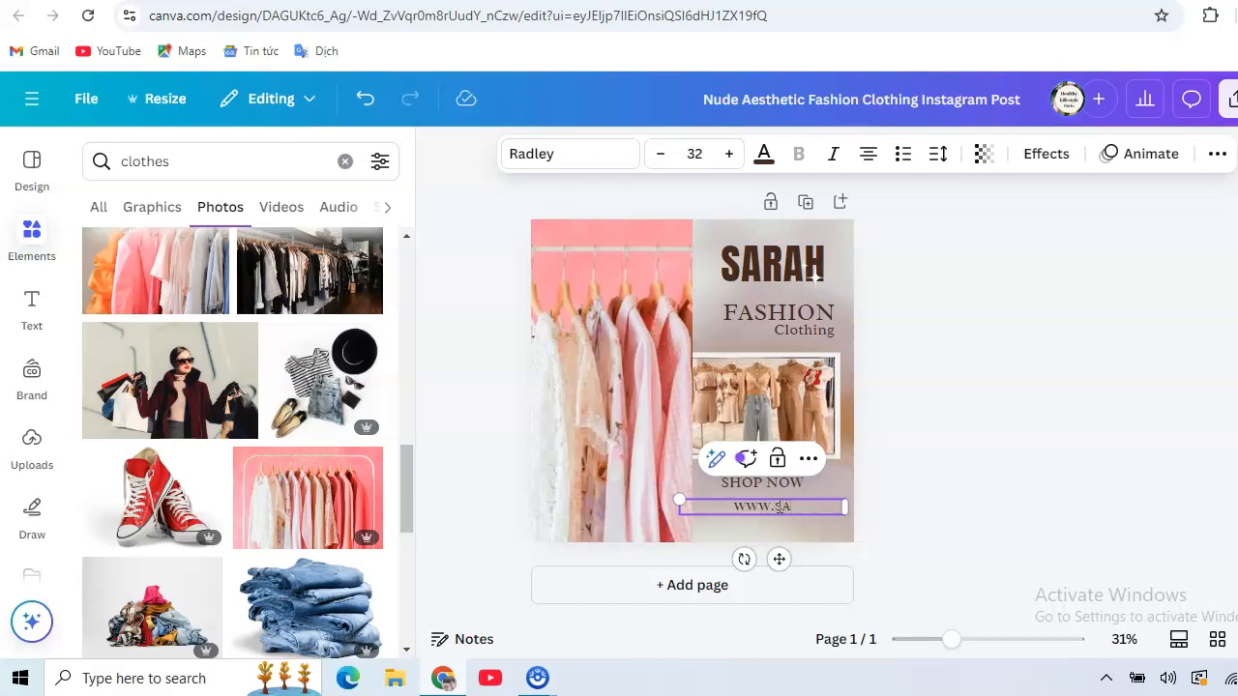
pyautogui.write('rah.com')
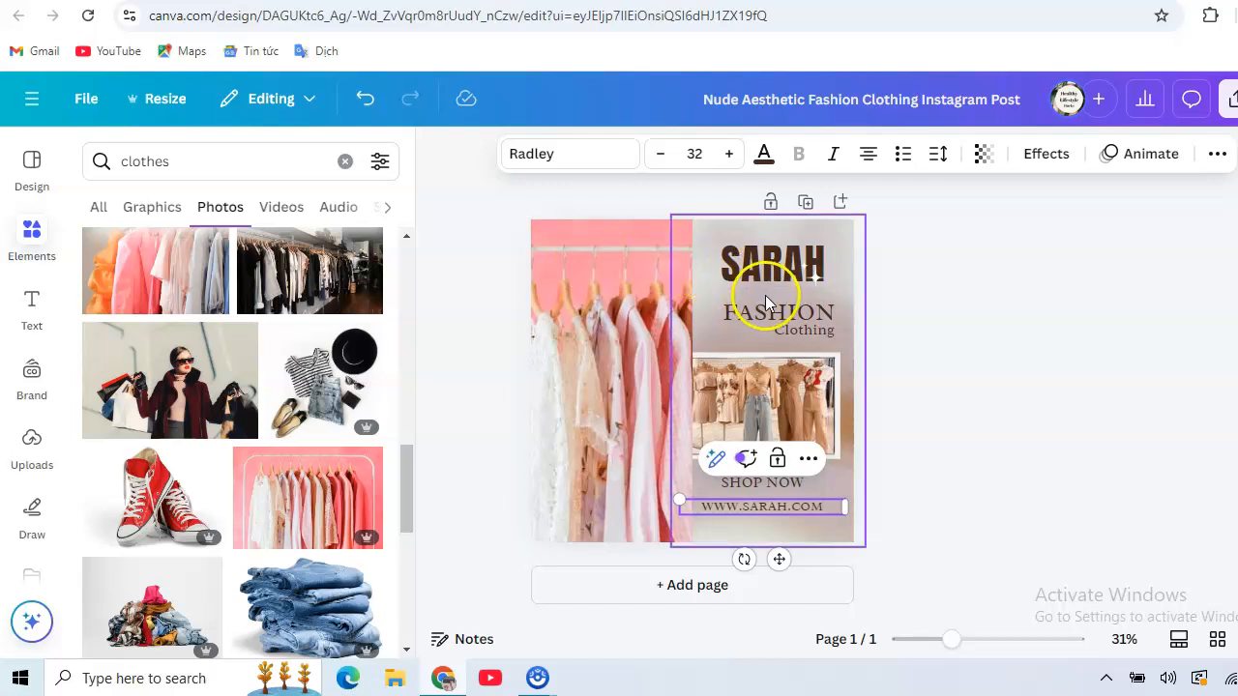
pyautogui.click(706, 299)
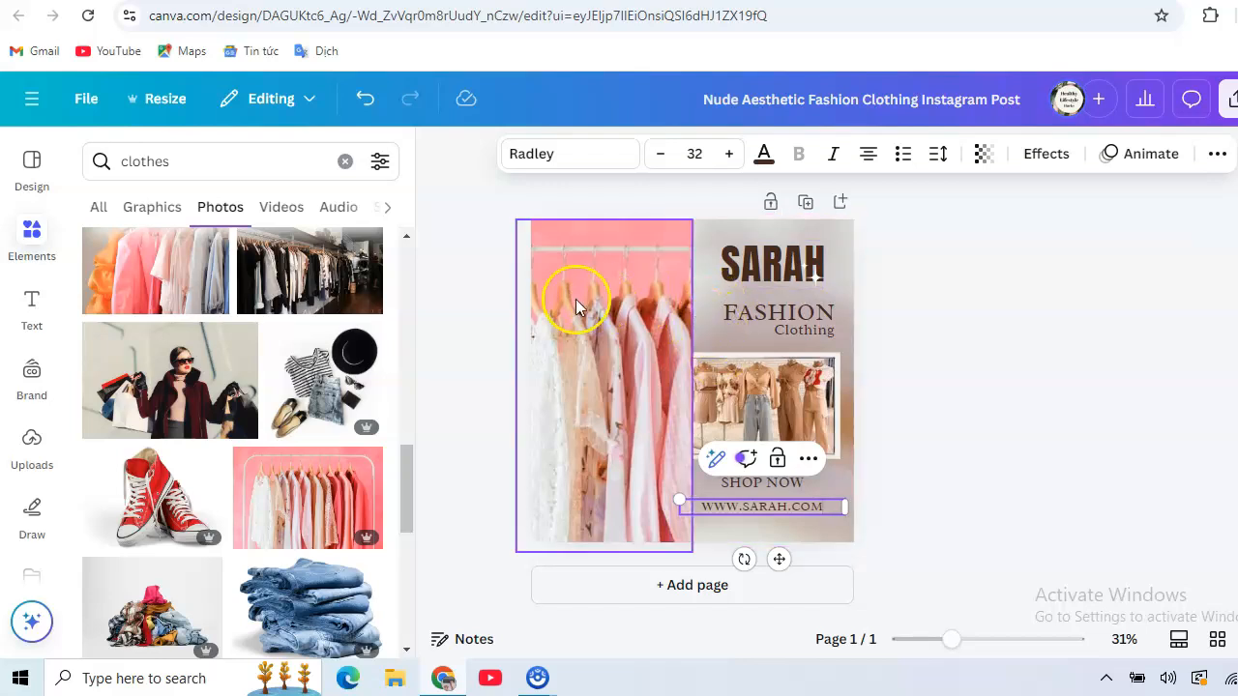
pyautogui.click(801, 537)
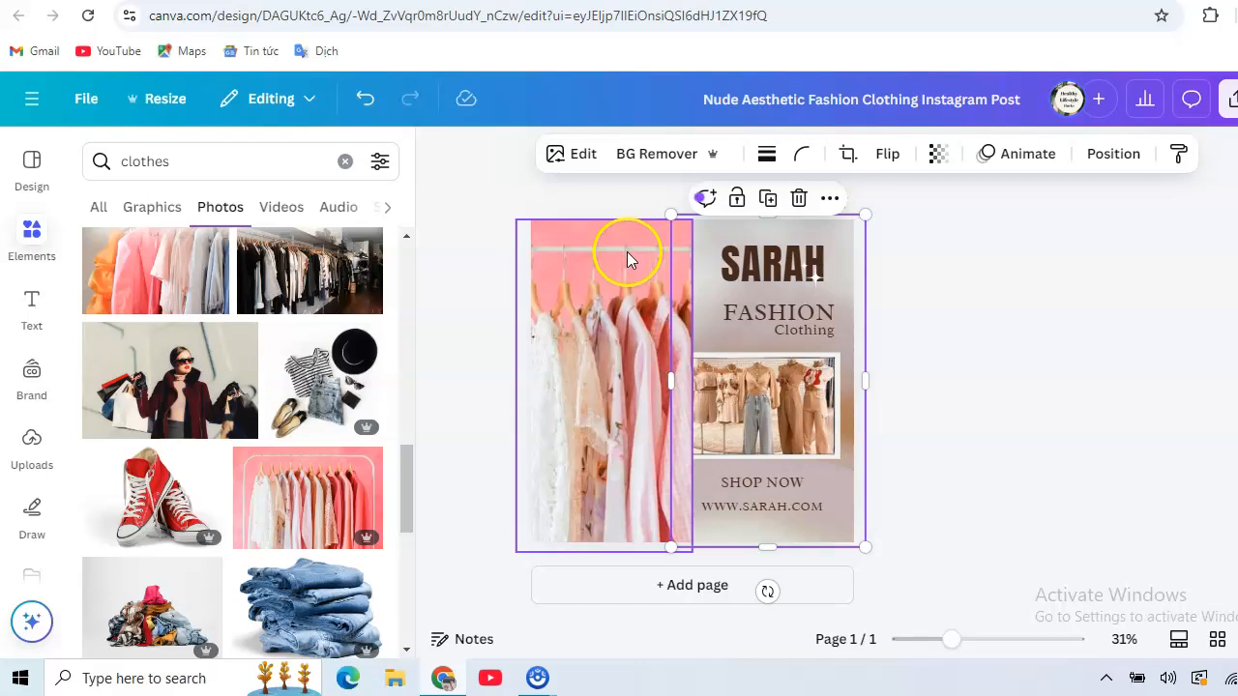
# Remove the clothing-rack photo's pink background with BG Remover.
pyautogui.click(602, 255)
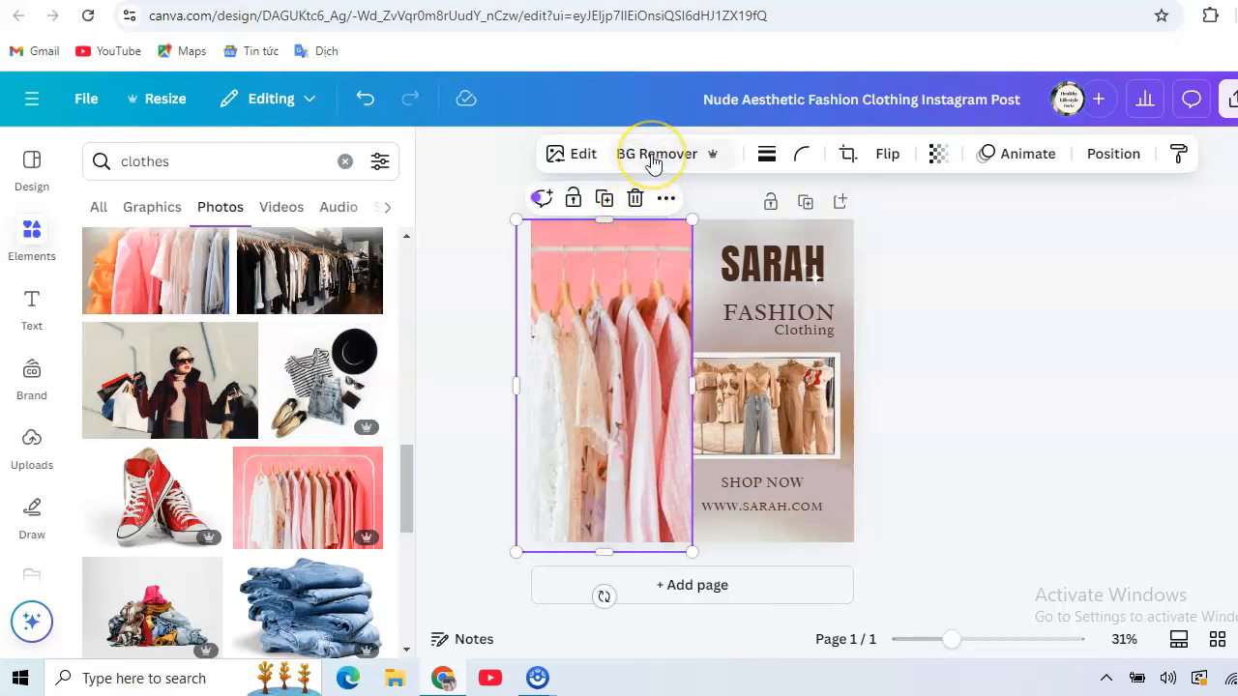
pyautogui.click(654, 163)
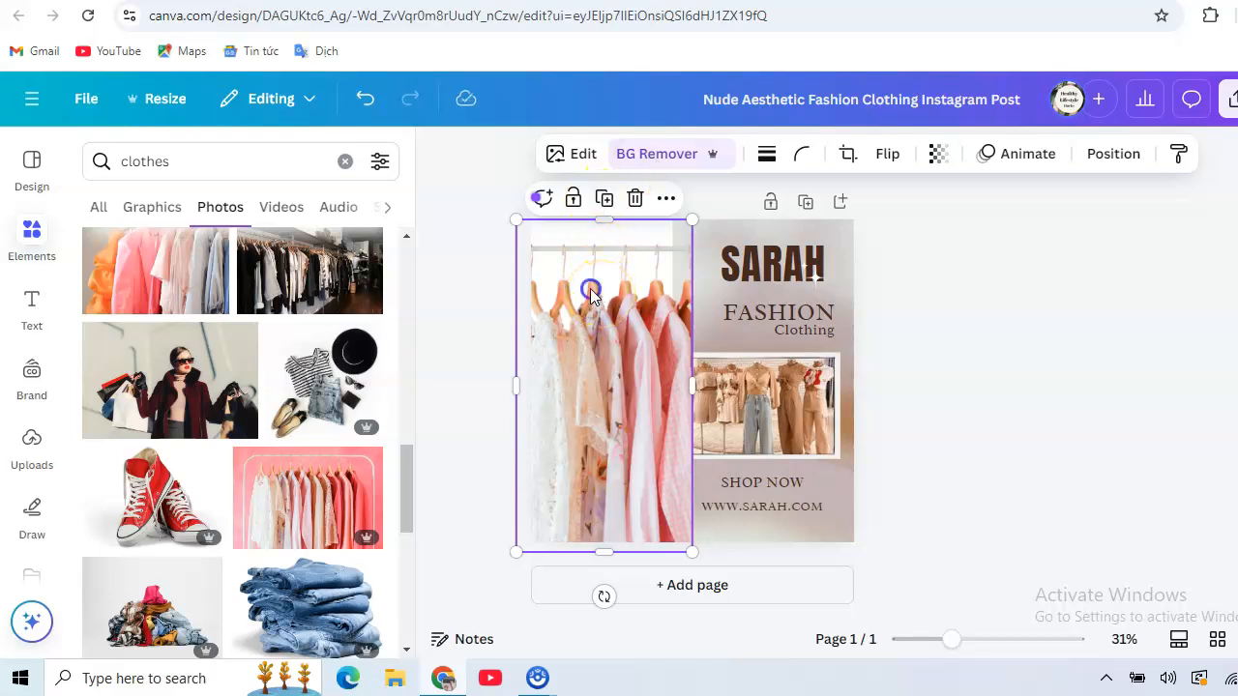
pyautogui.click(594, 270)
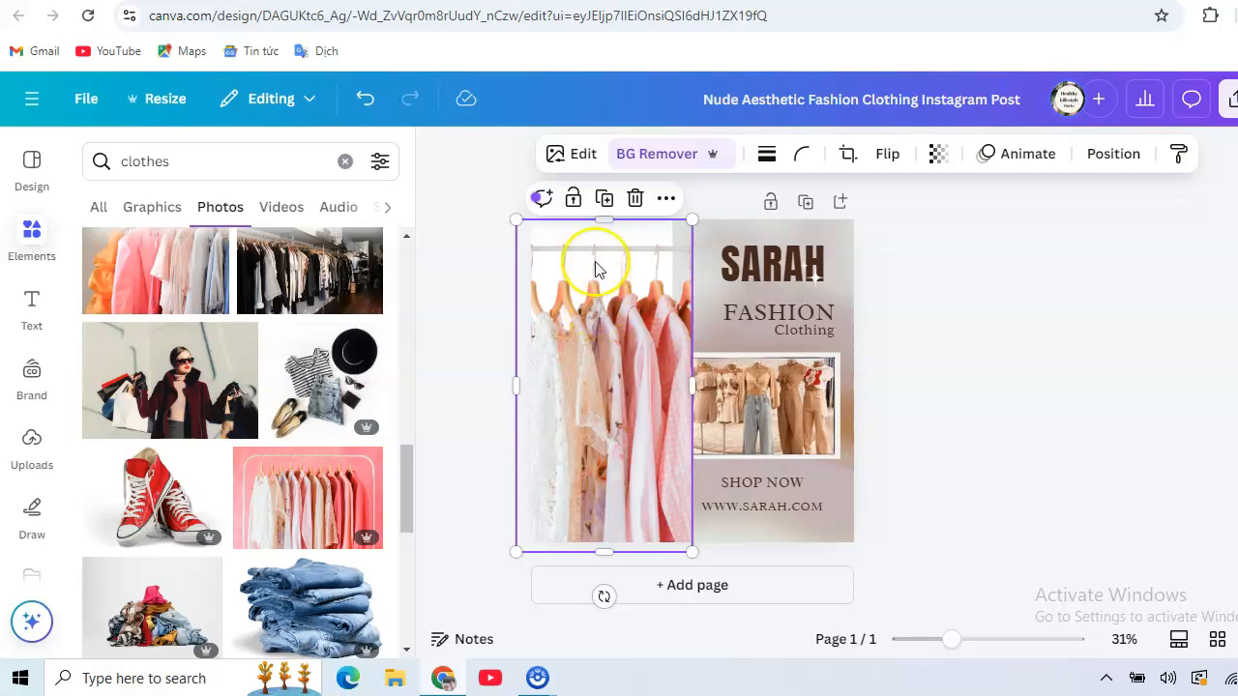
pyautogui.click(816, 250)
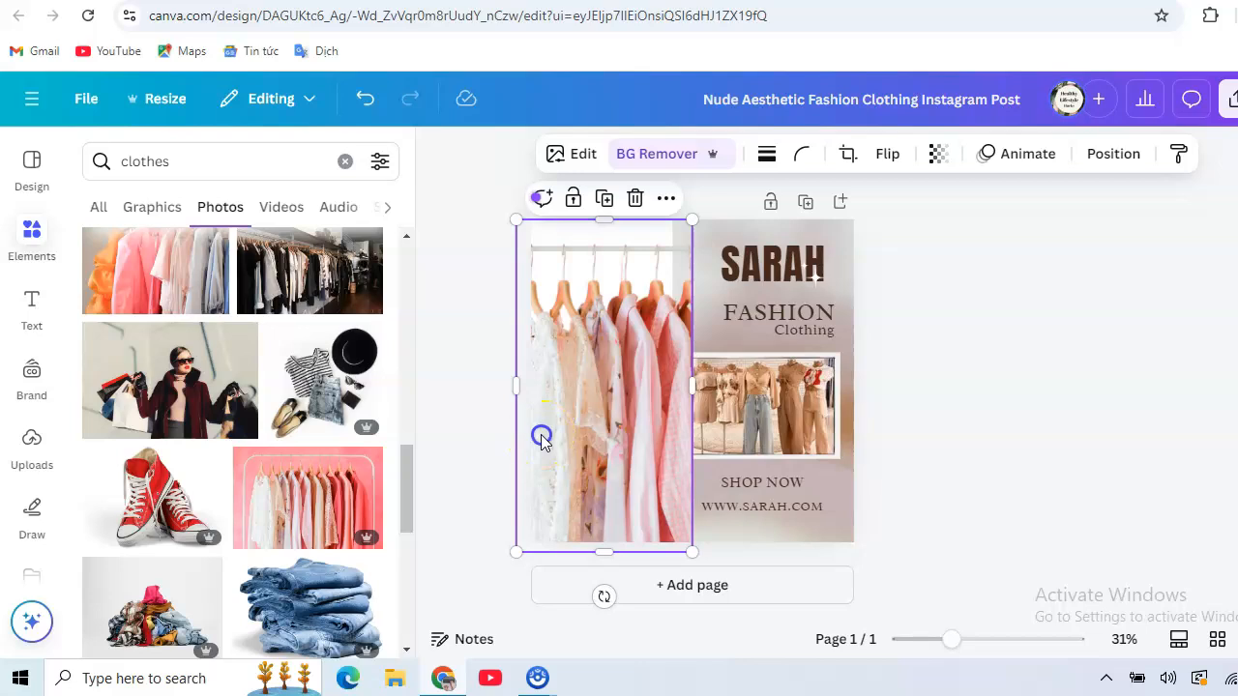
pyautogui.click(454, 278)
pyautogui.click(585, 304)
pyautogui.click(614, 324)
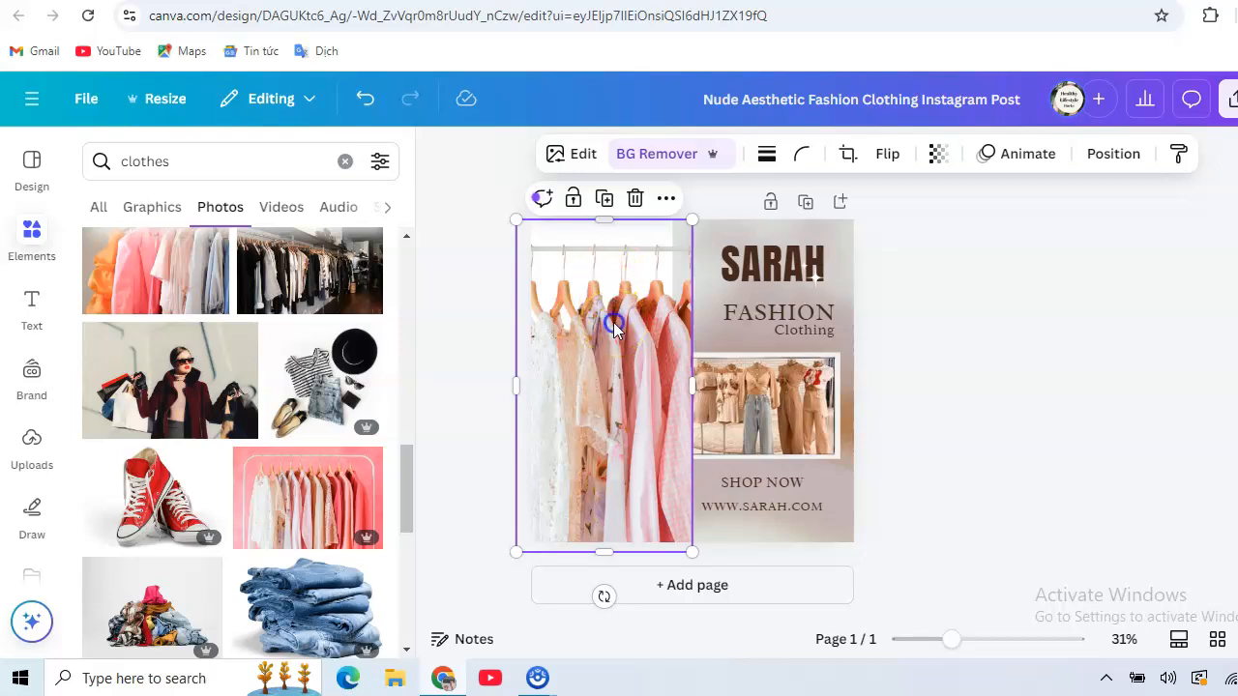
pyautogui.click(460, 276)
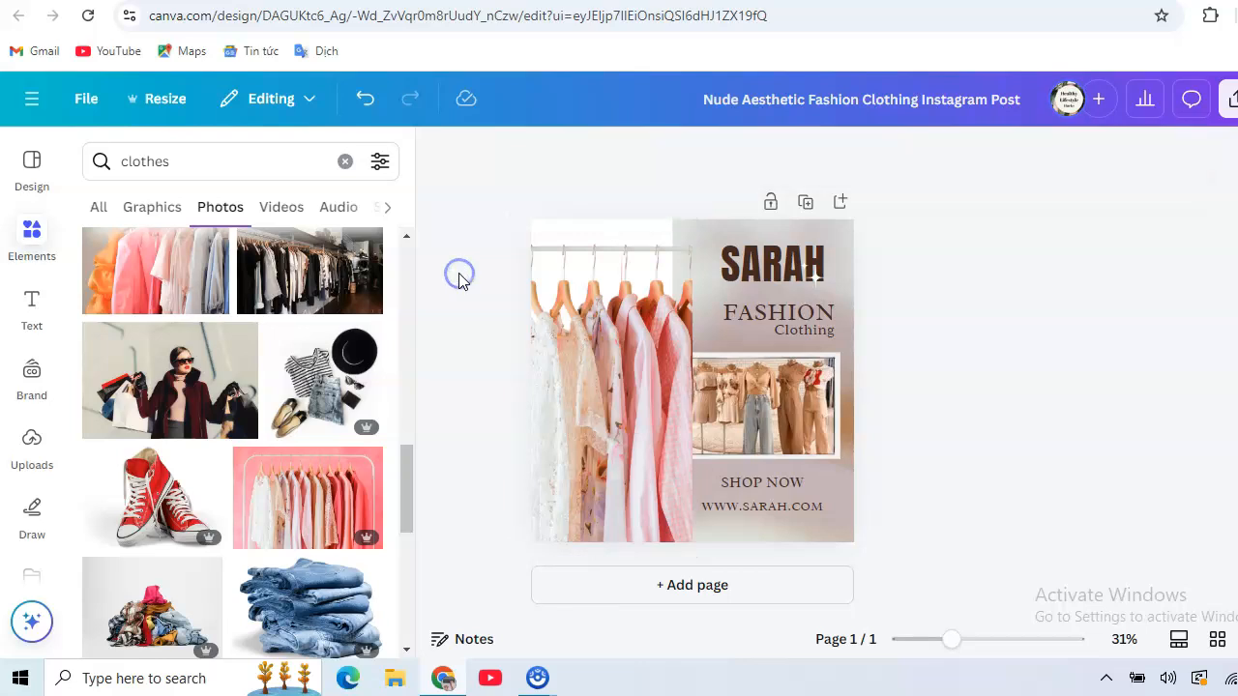
# Stretch the photo to the page's top and bottom edges, 589 × 1,131.
pyautogui.click(607, 539)
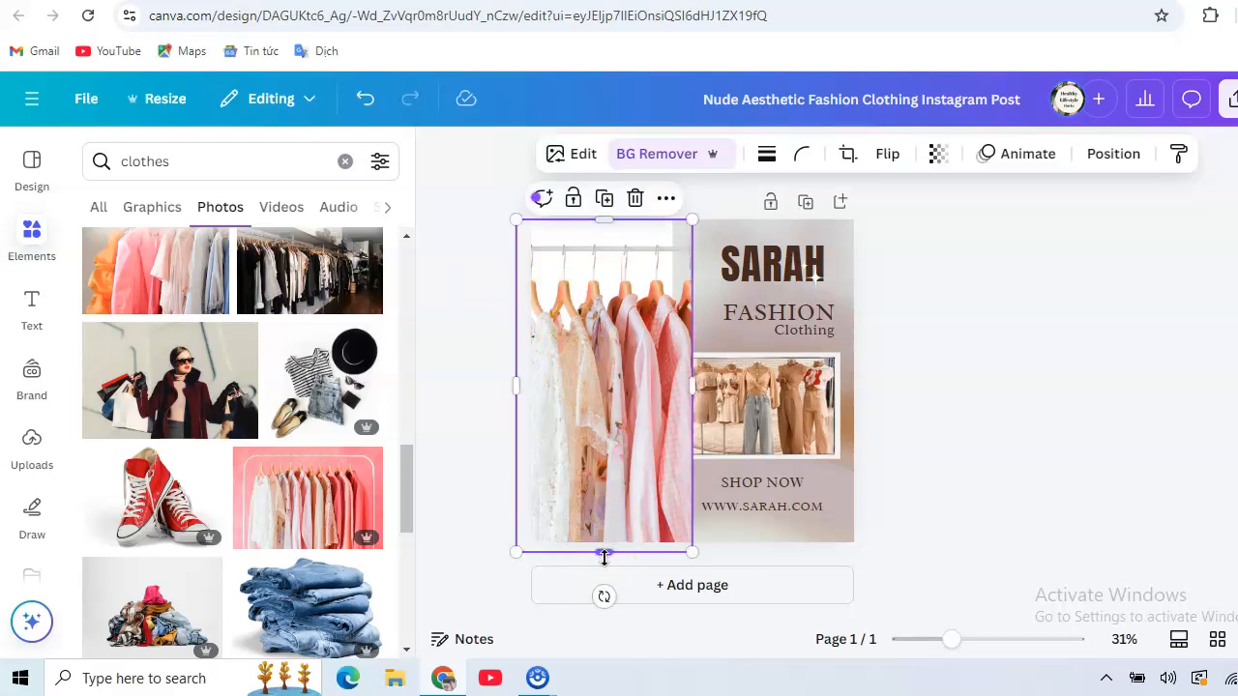
pyautogui.moveTo(604, 559); pyautogui.dragTo(608, 562)
pyautogui.click(608, 562)
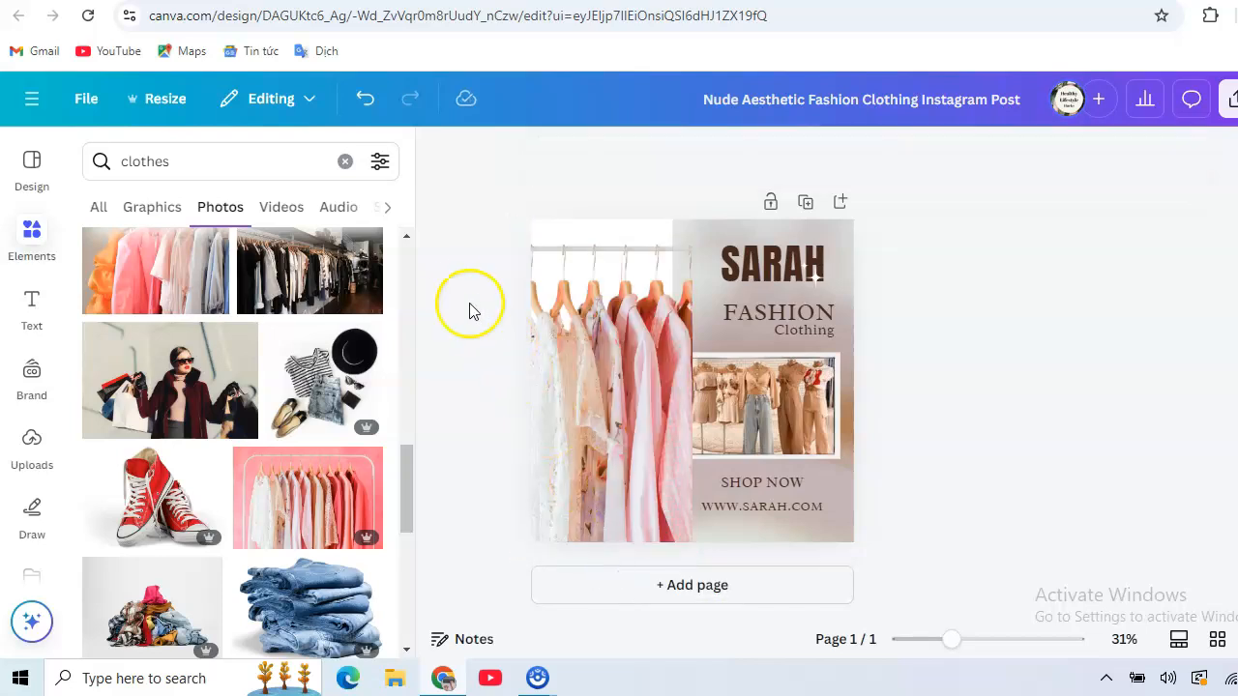
pyautogui.click(575, 285)
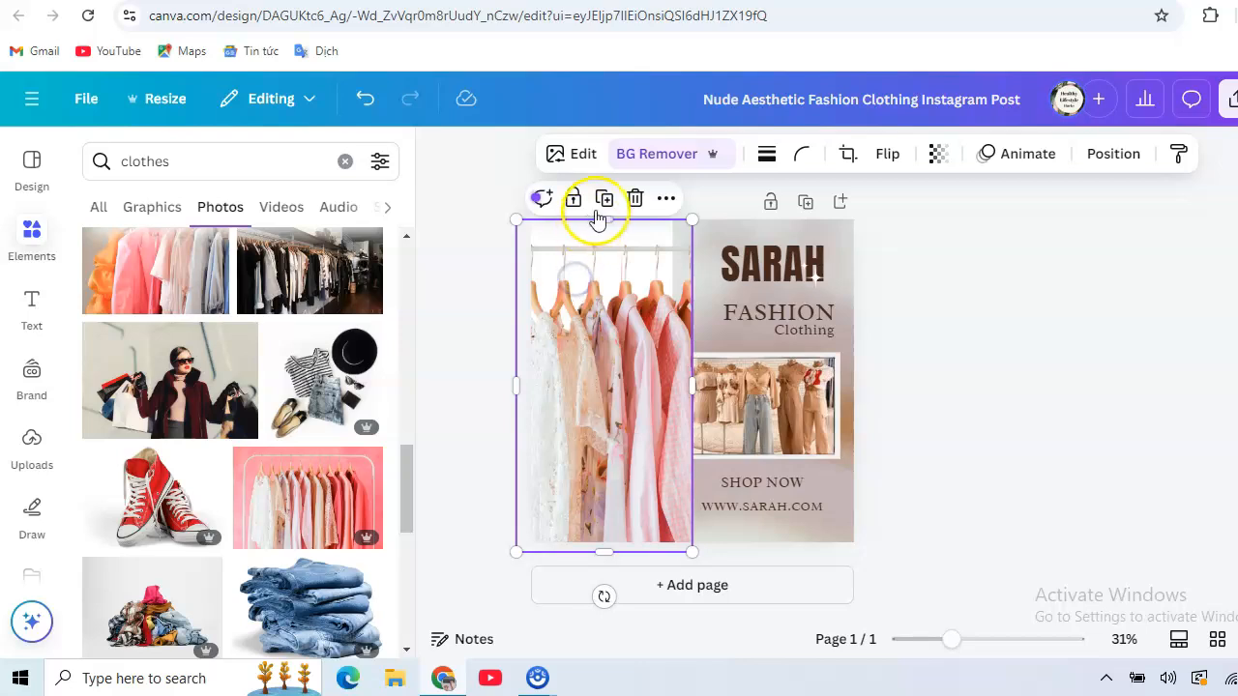
pyautogui.moveTo(606, 220); pyautogui.dragTo(611, 213)
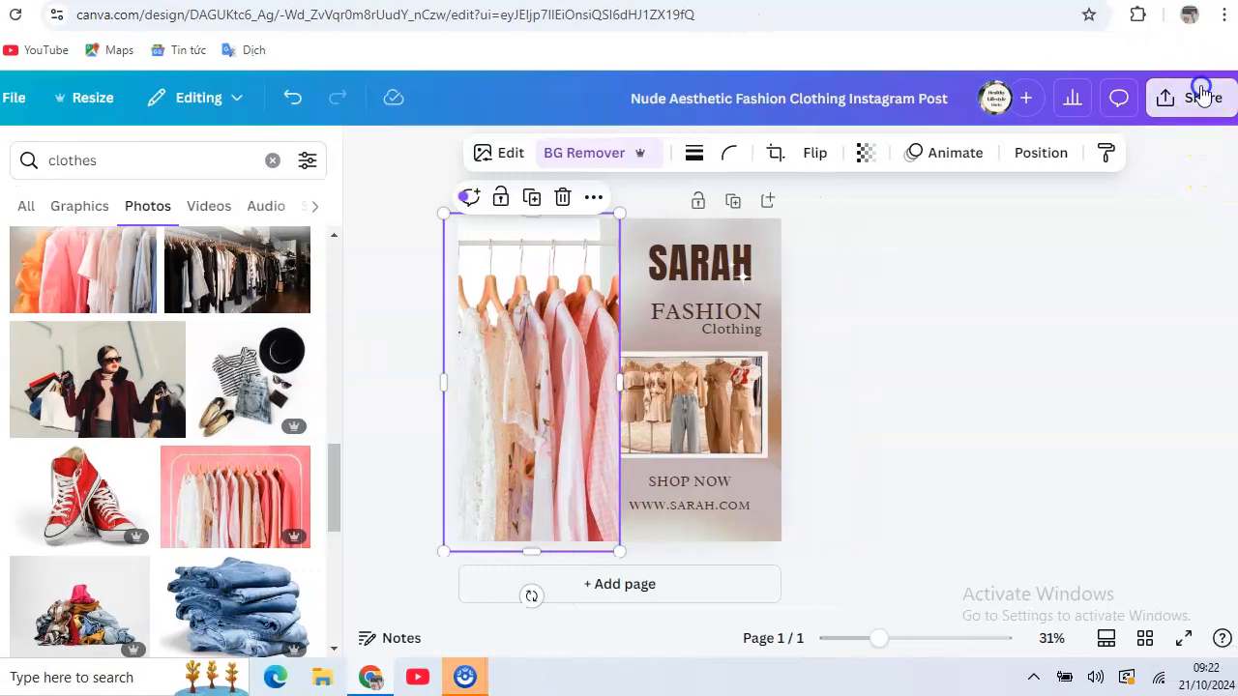
# Download the SARAH post as a 1,080 × 1,080 px PNG through Share > Download.
pyautogui.click(1203, 94)
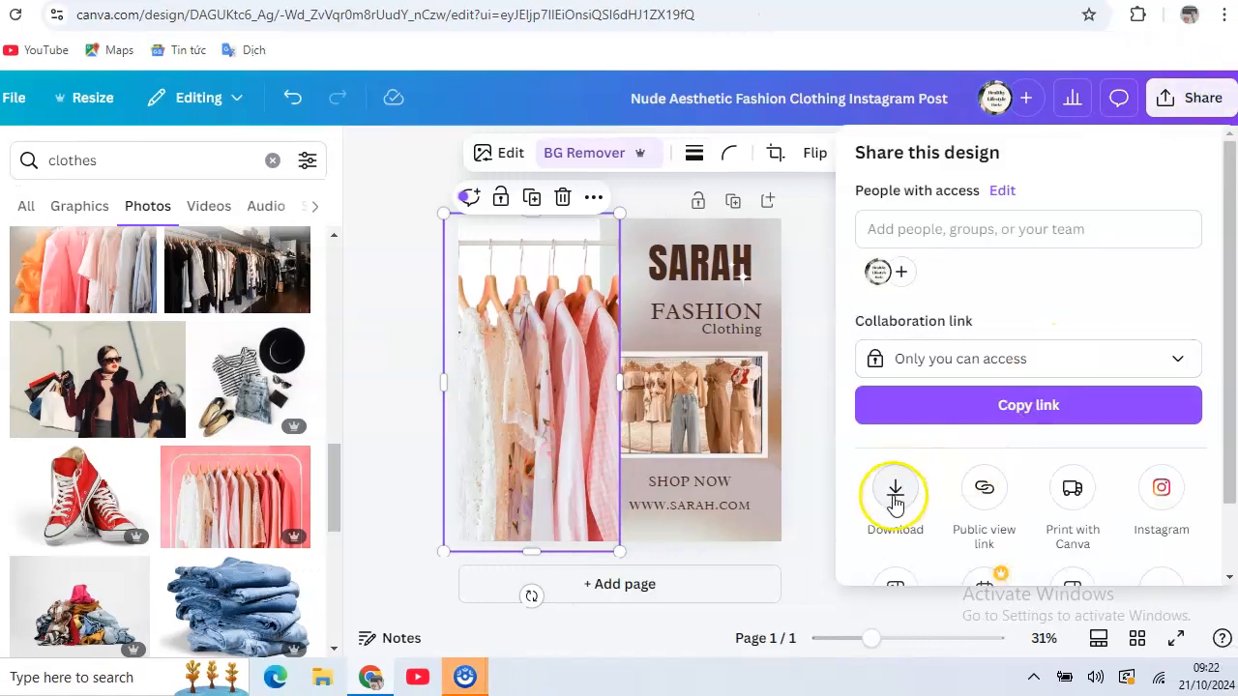
pyautogui.click(895, 497)
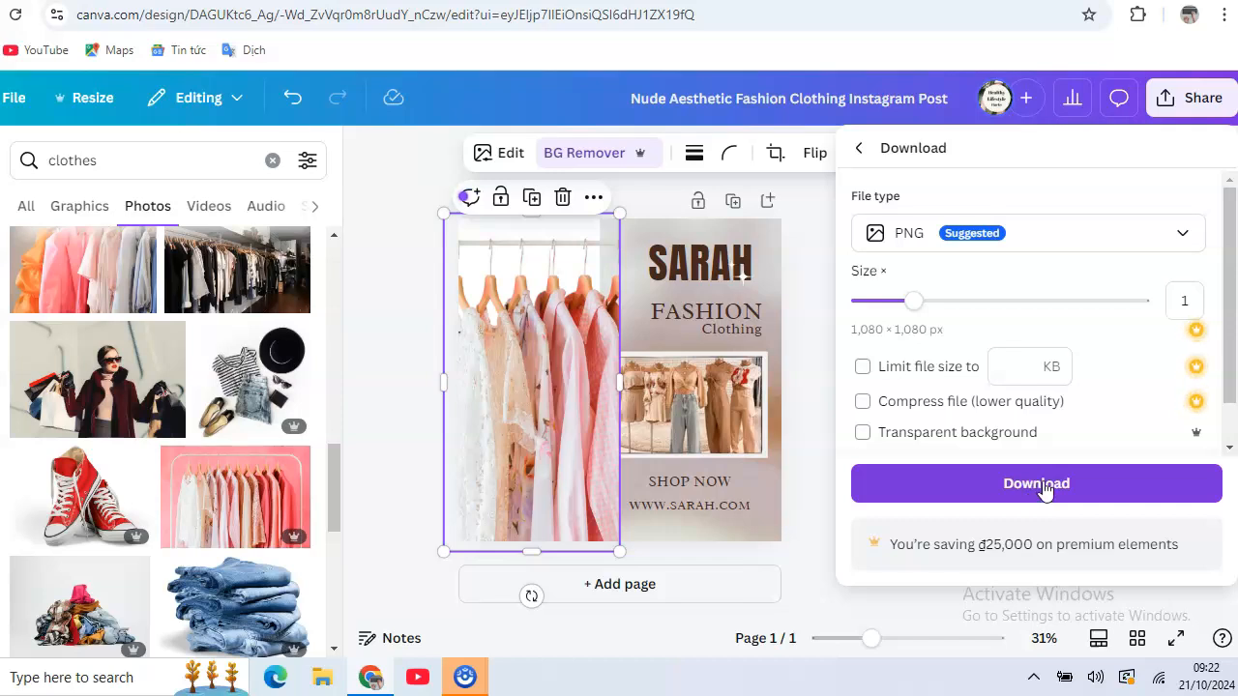
pyautogui.click(1036, 489)
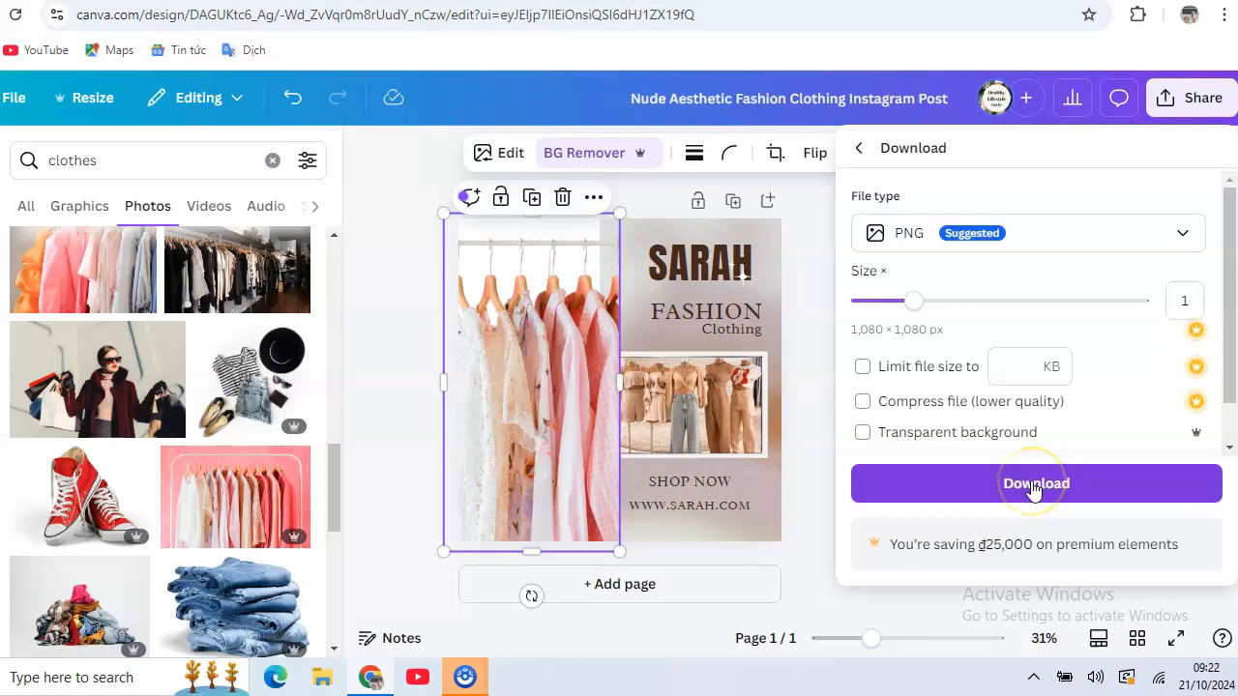